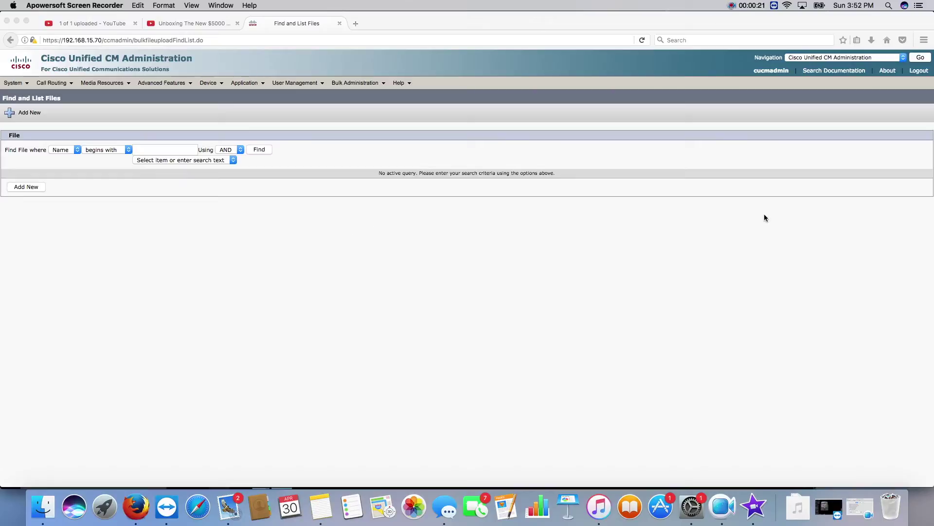
Switch from CM Administration over to Cisco Unified Serviceability.
left_click(820, 64)
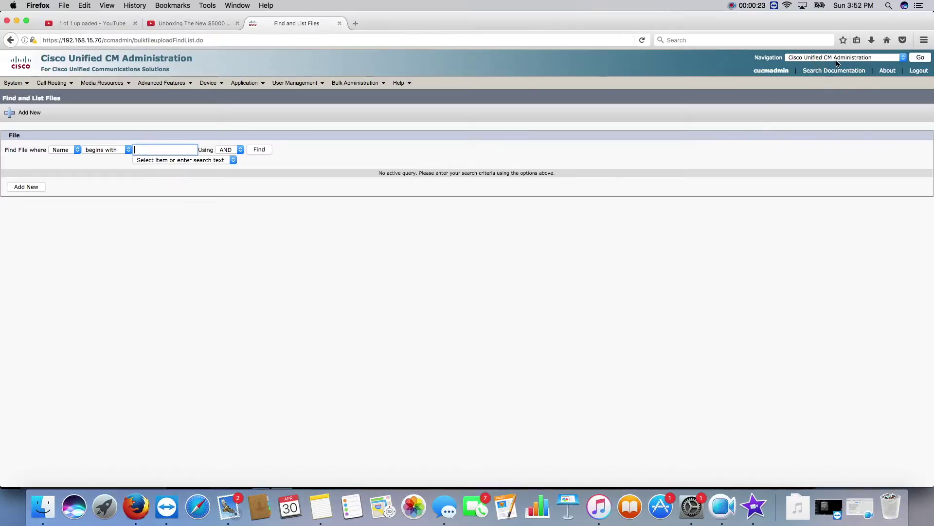
left_click(837, 63)
left_click(869, 90)
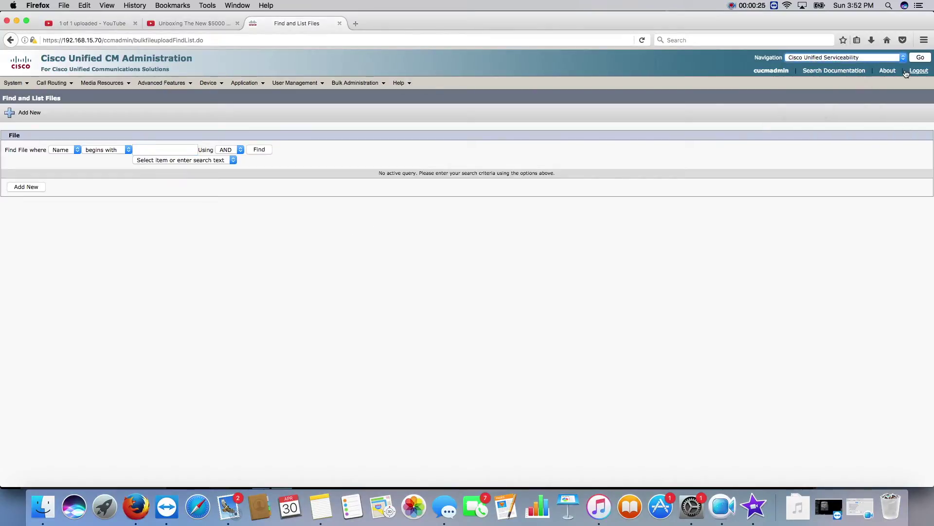
left_click(920, 59)
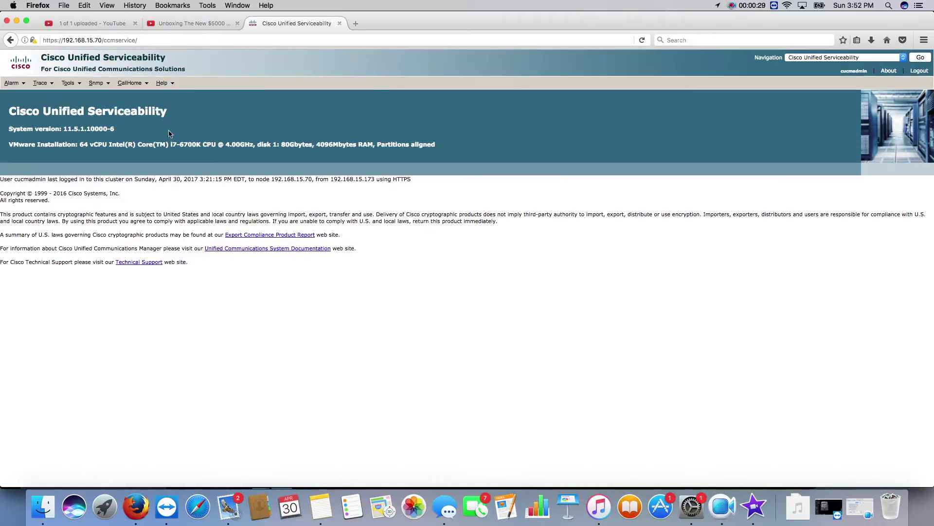
Show Service Activation for server pub115--CUCM Voice/Video and confirm Cisco Extension Mobility is Activated.
left_click(107, 86)
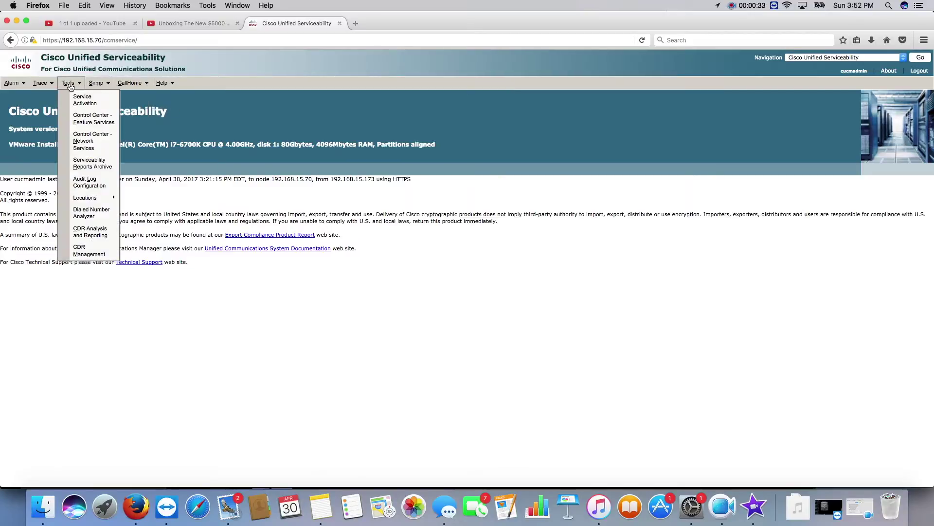
left_click(75, 97)
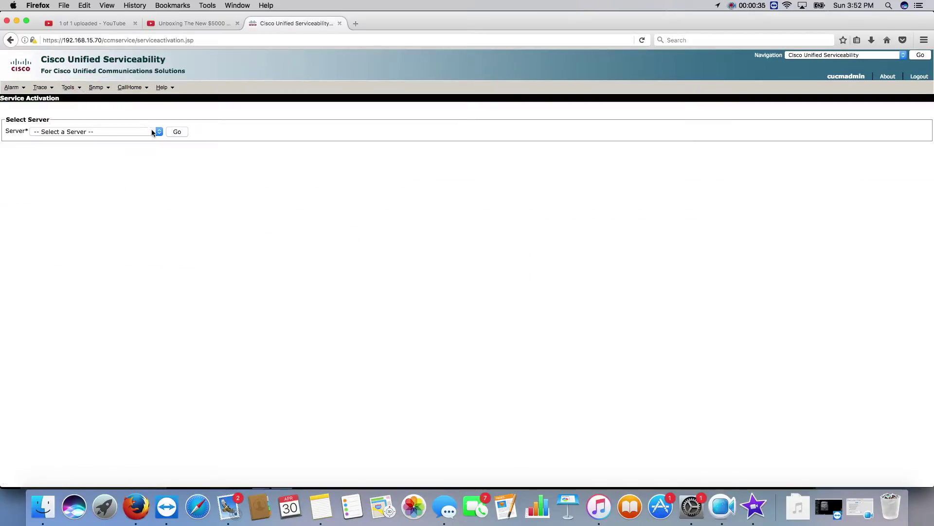
left_click(104, 130)
left_click(106, 148)
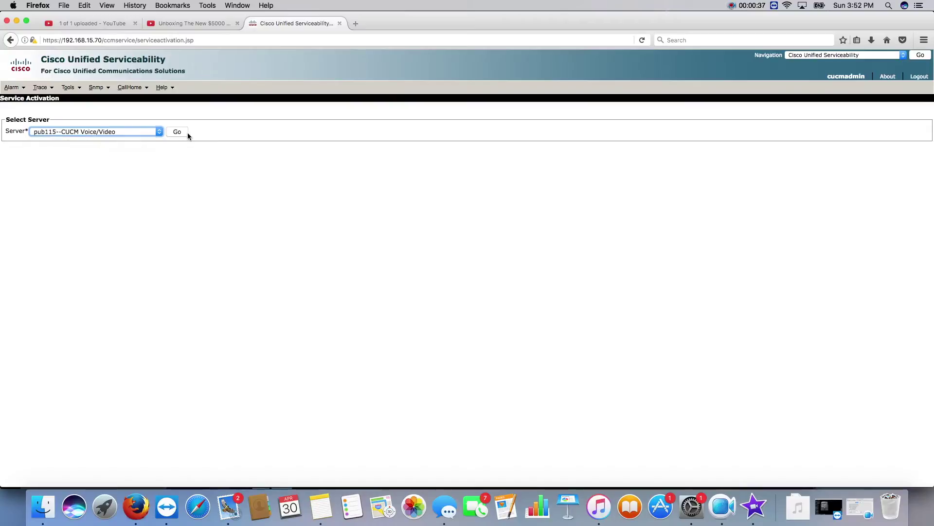
left_click(183, 132)
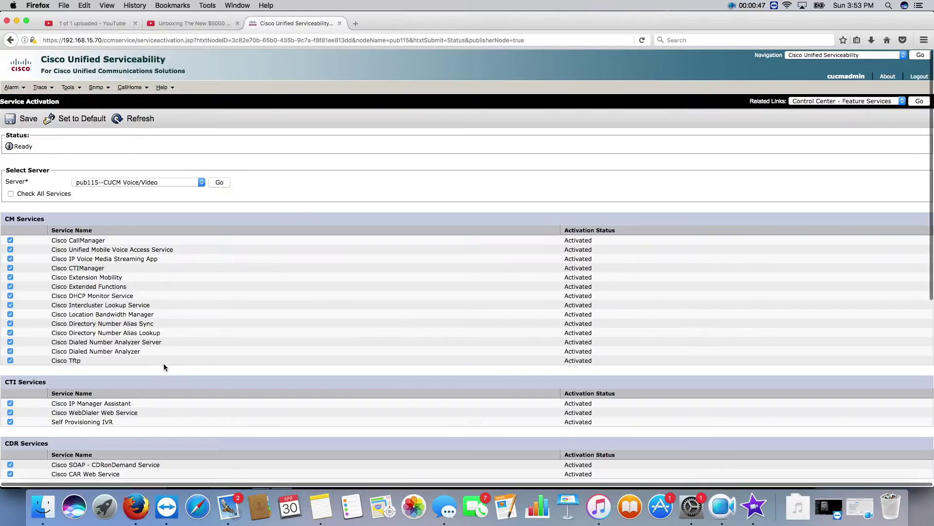
left_click_drag(131, 278, 66, 277)
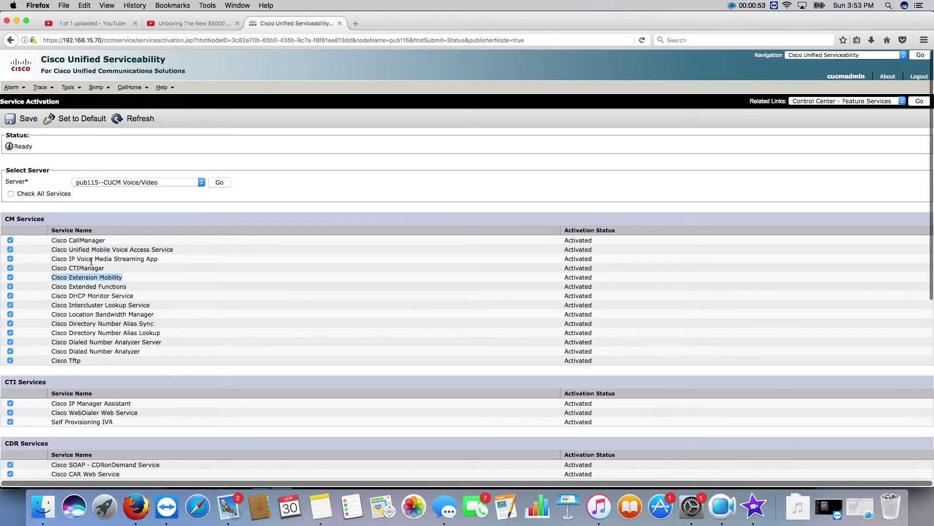
left_click(52, 278)
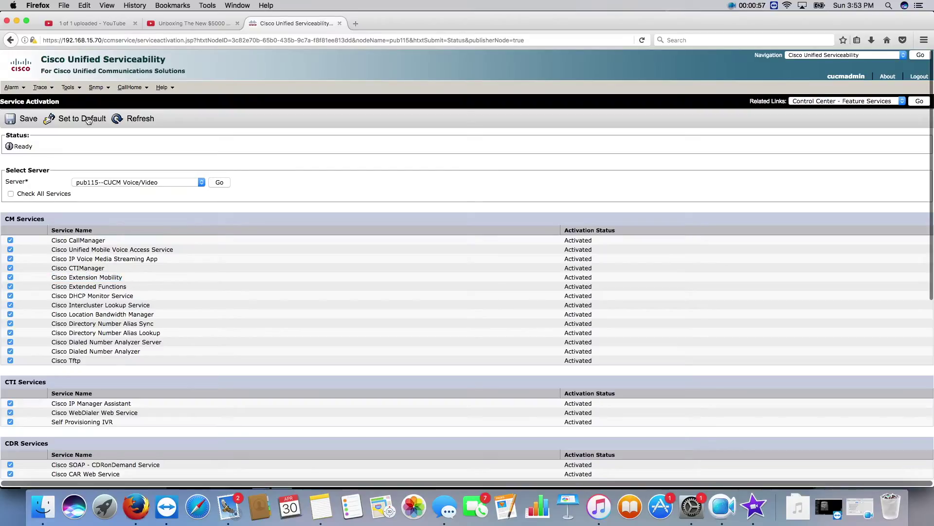
Switch back to Cisco Unified CM Administration.
left_click(817, 56)
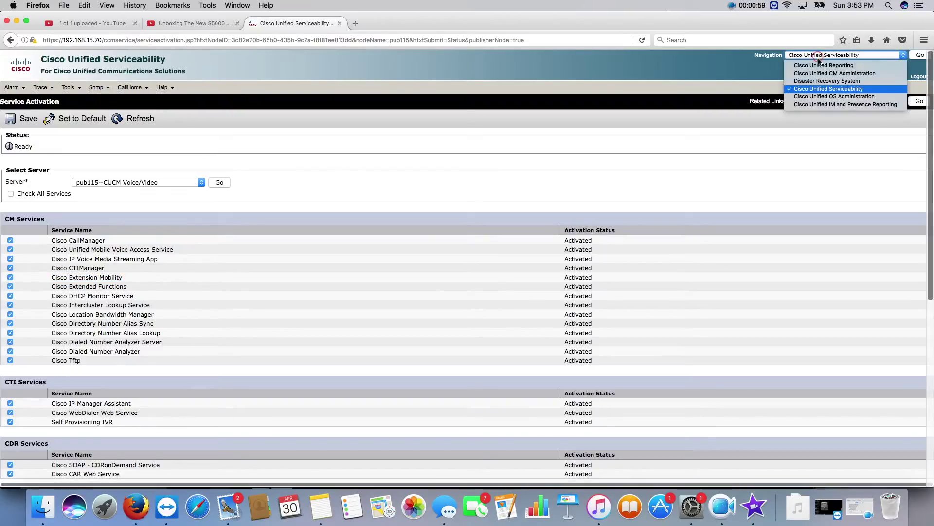
left_click(863, 74)
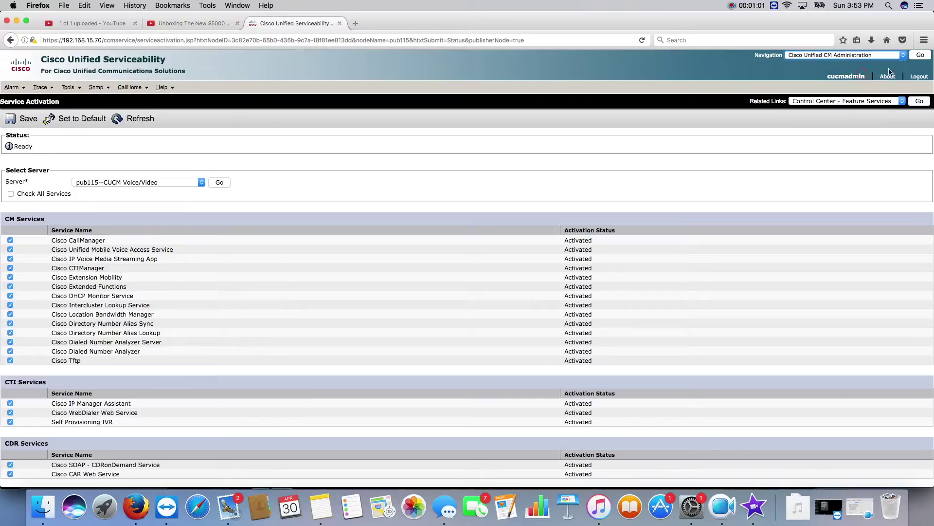
left_click(920, 55)
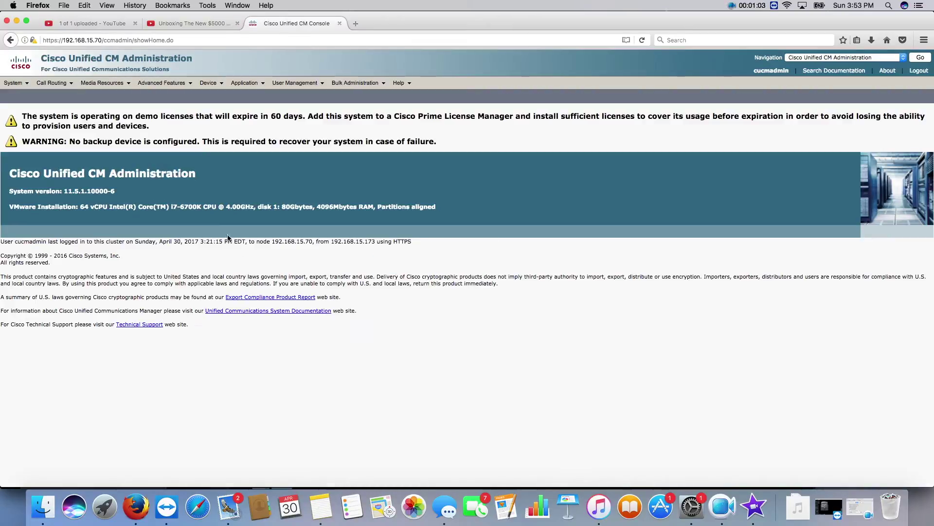
Find all IP phone services under Device Settings > Phone Services, then start a new one.
mouse_move(211, 86)
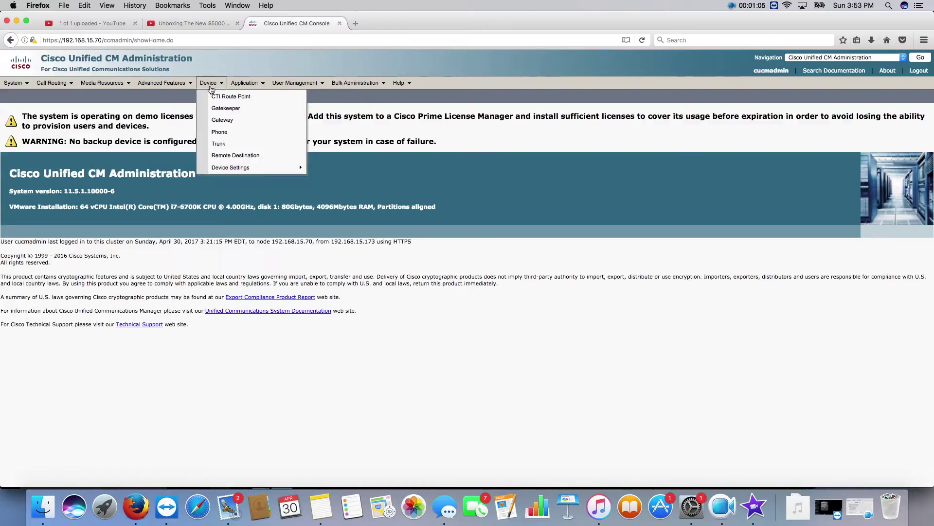
mouse_move(244, 170)
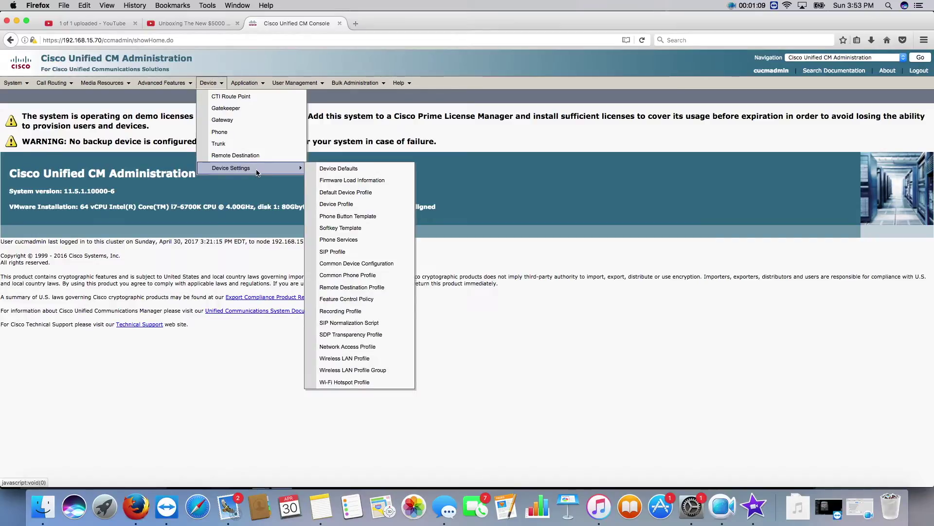
left_click(339, 240)
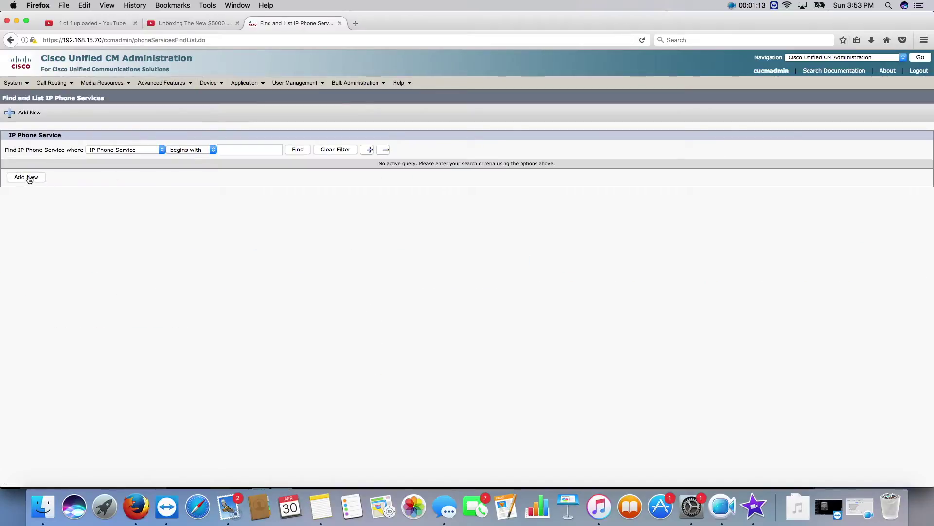
left_click(298, 149)
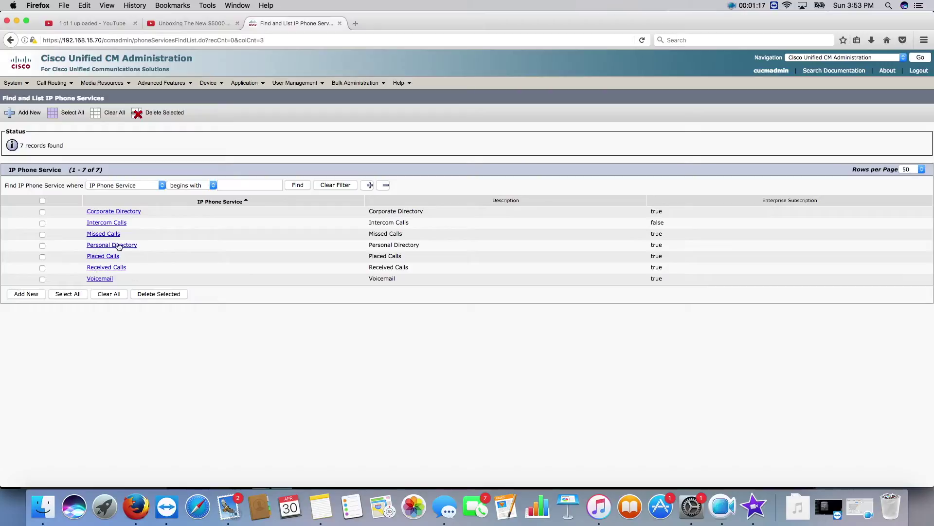
left_click(30, 296)
Enter 'Ext. Mobility' as the new service's name.
left_click(103, 183)
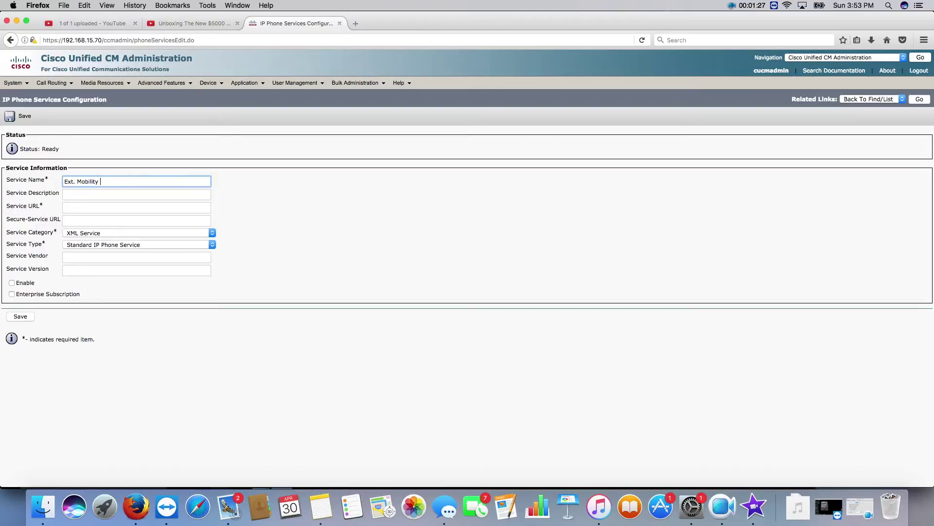
left_click(109, 197)
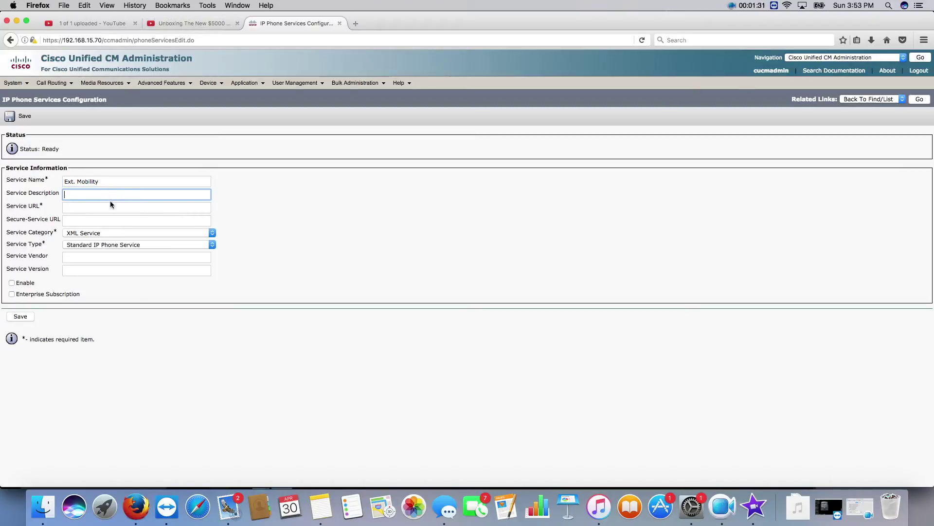
left_click(96, 207)
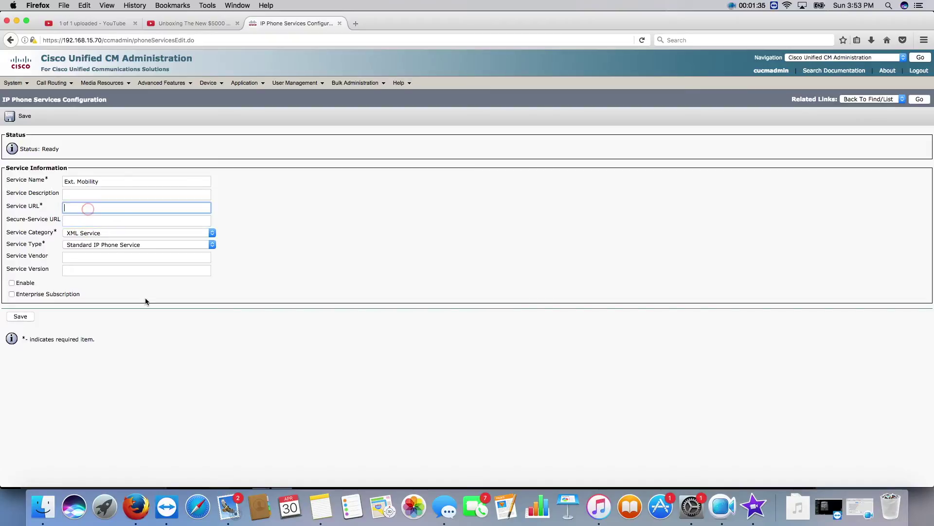
Copy the EMApp servlet URL from the Notes memo into Service URL.
left_click(319, 509)
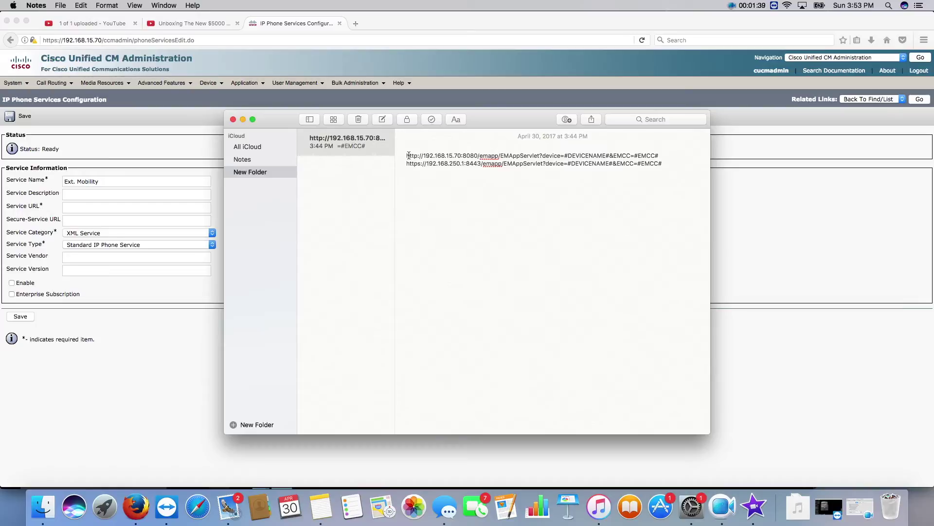
left_click_drag(409, 155, 450, 152)
left_click(436, 157)
left_click_drag(406, 156, 661, 155)
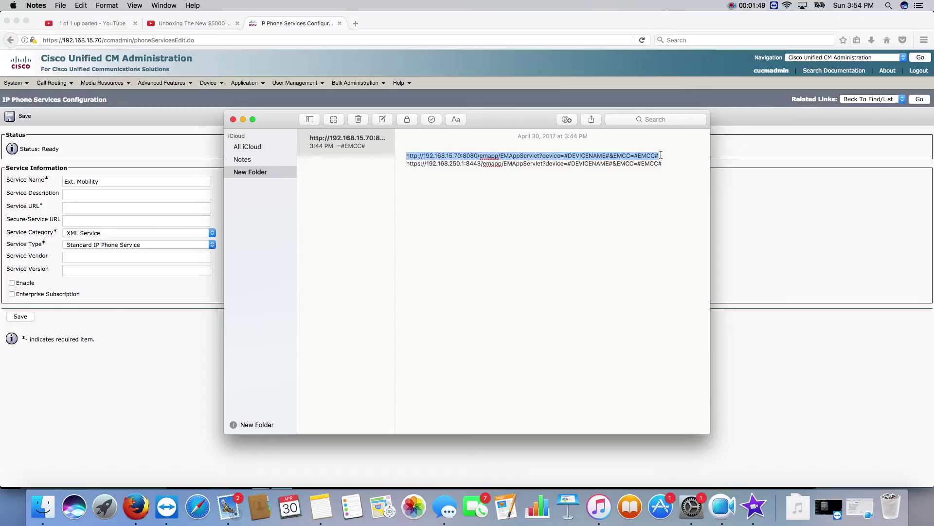
right_click(559, 155)
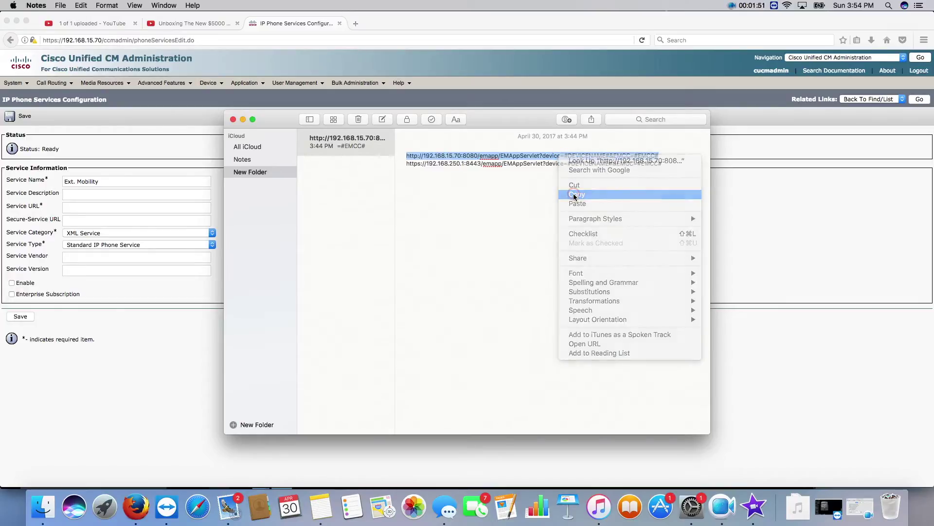
left_click(572, 190)
left_click(74, 209)
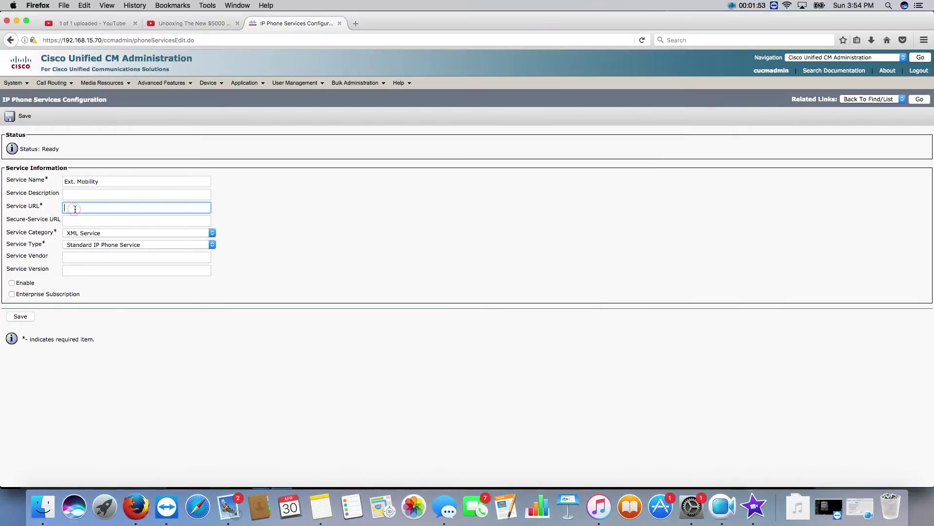
right_click(75, 207)
left_click(104, 245)
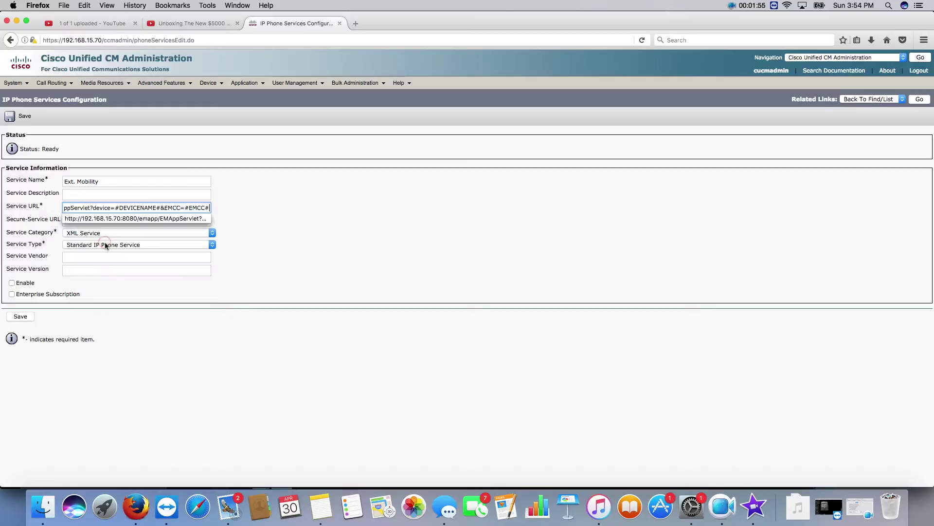
left_click(314, 212)
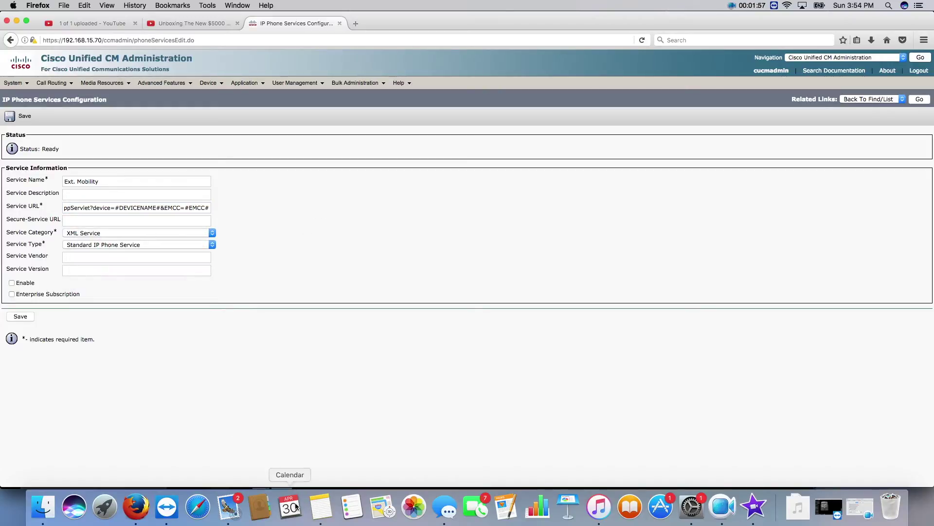
left_click(321, 506)
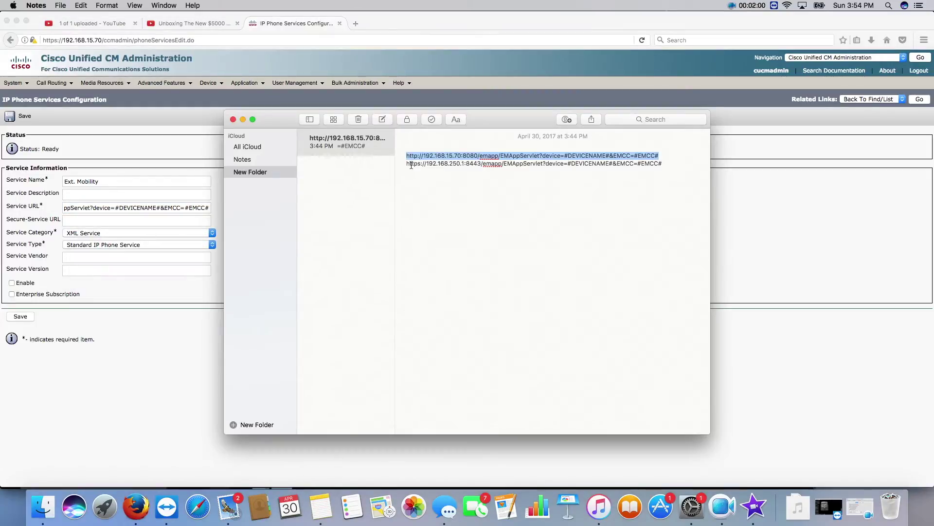
left_click_drag(412, 165, 611, 171)
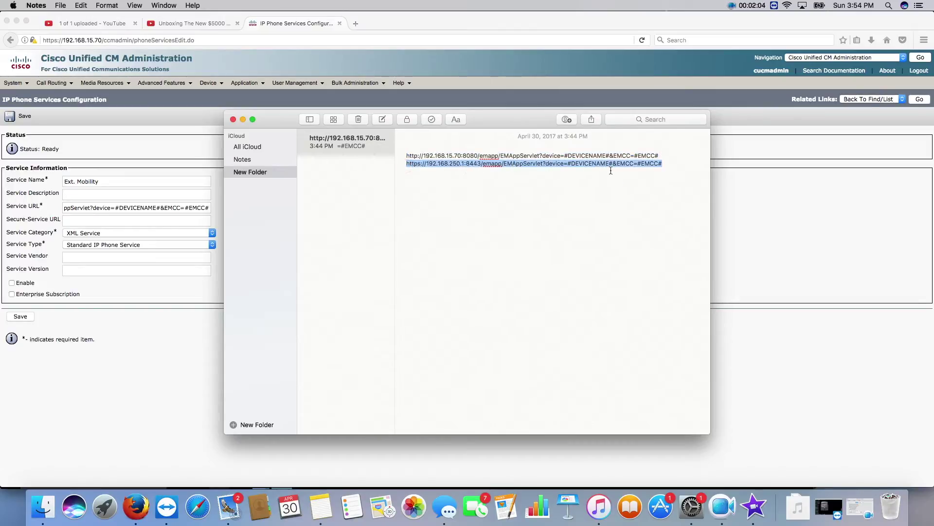
right_click(615, 165)
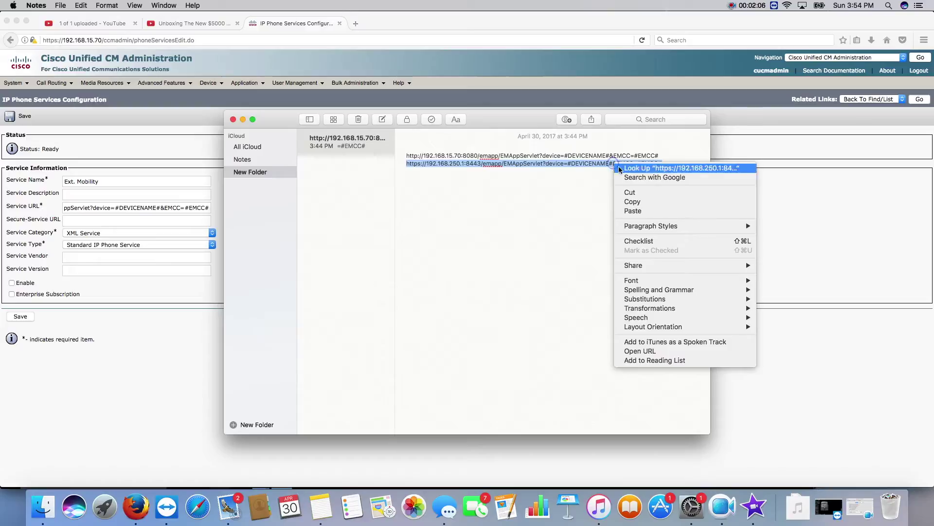
left_click(632, 202)
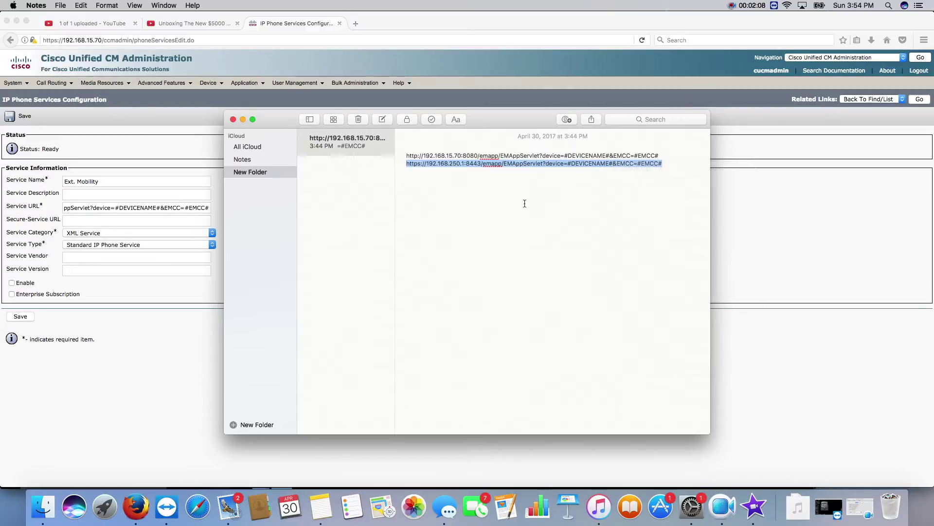
left_click(93, 221)
right_click(93, 220)
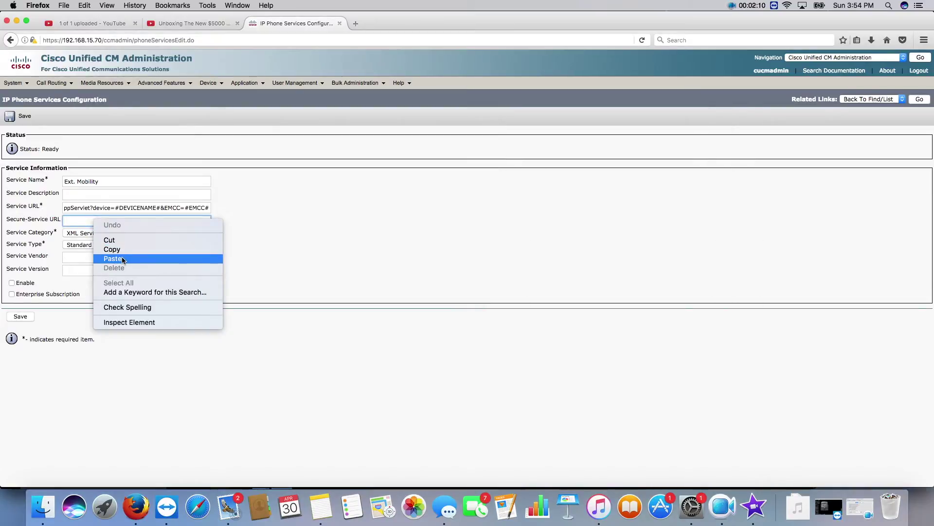
left_click(122, 258)
left_click(336, 224)
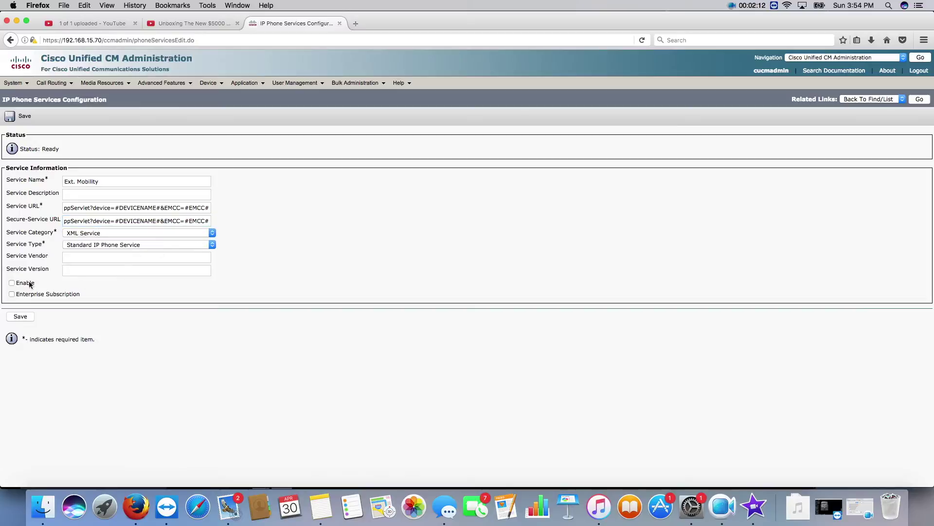
left_click(12, 283)
left_click(21, 321)
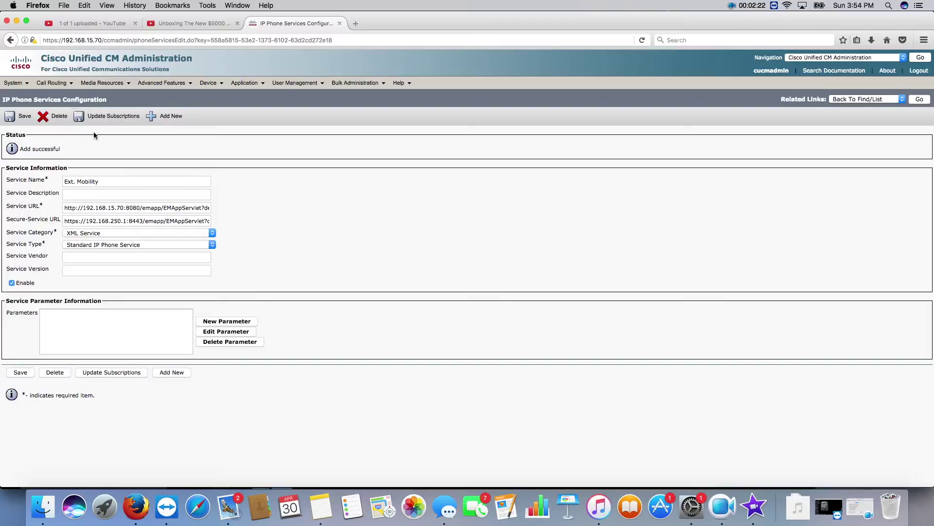
Open phone Auto 1001 from Device > Phone, tick Enable Extension Mobility and save.
mouse_move(161, 83)
mouse_move(217, 88)
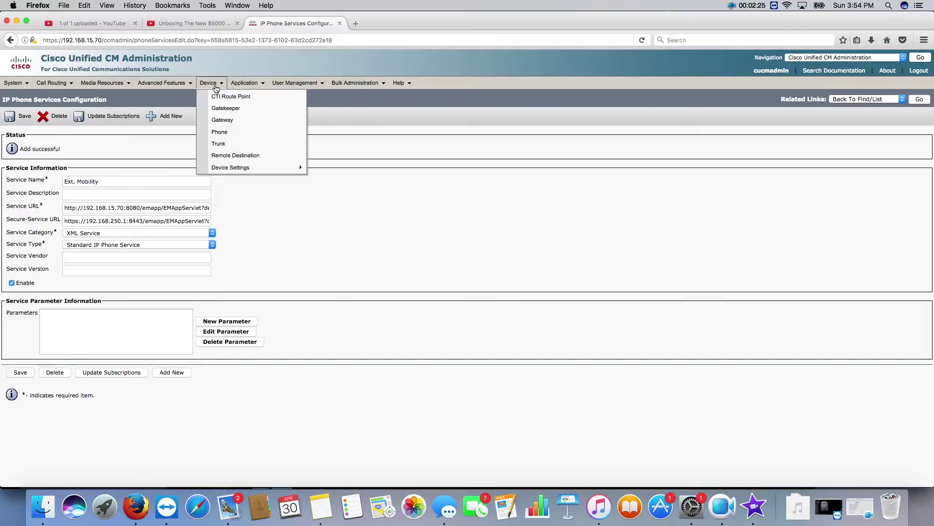
left_click(221, 132)
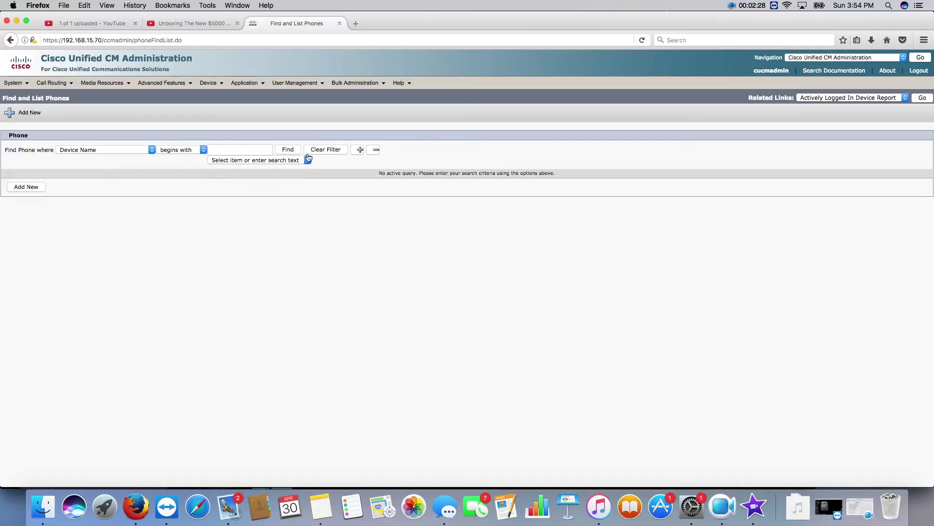
left_click(288, 150)
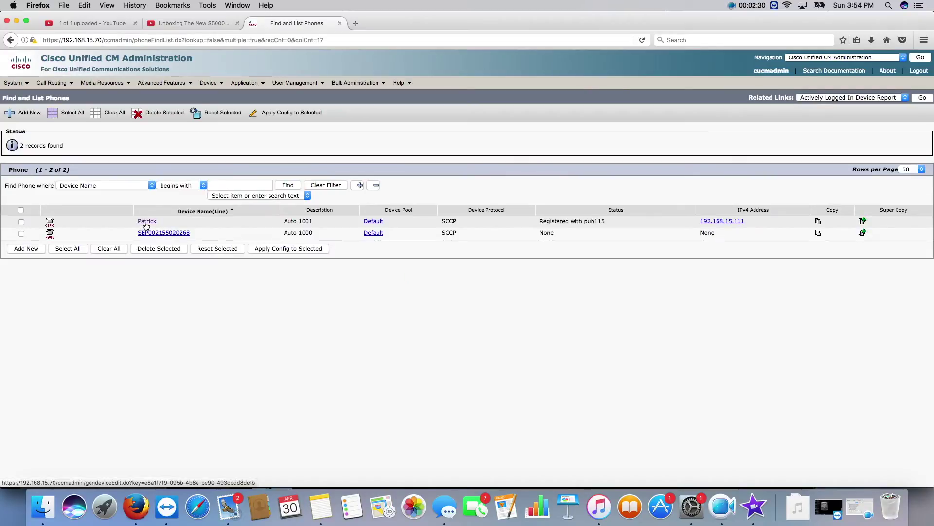
left_click(146, 222)
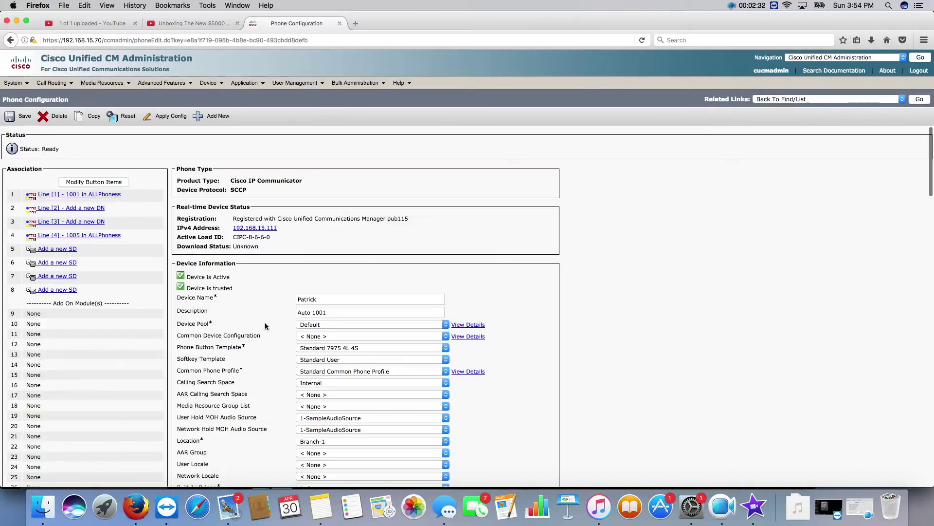
scroll(263, 311, "down", 10)
scroll(262, 323, "down", 8)
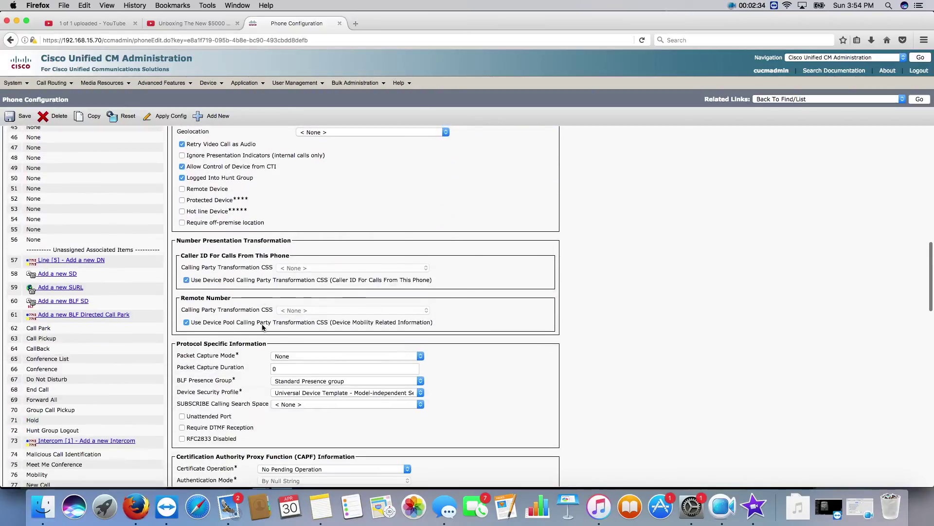
scroll(262, 328, "down", 8)
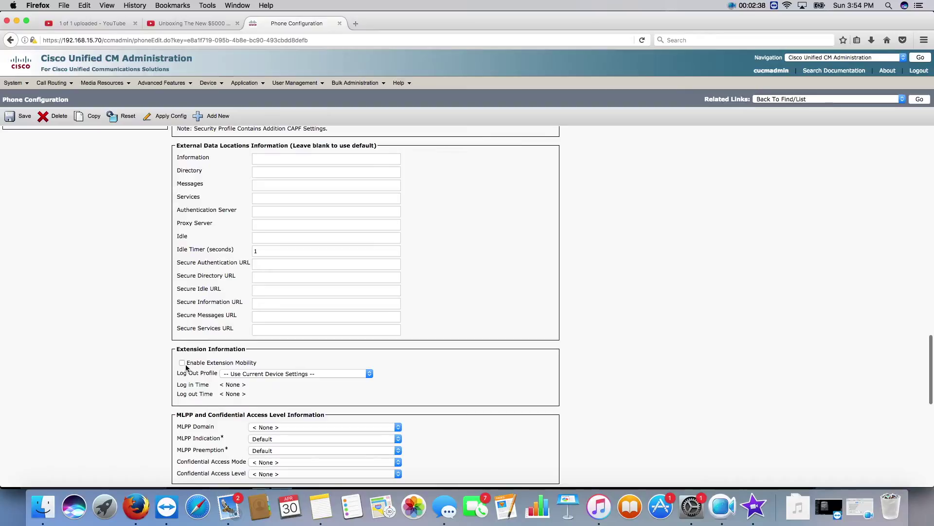
left_click(183, 363)
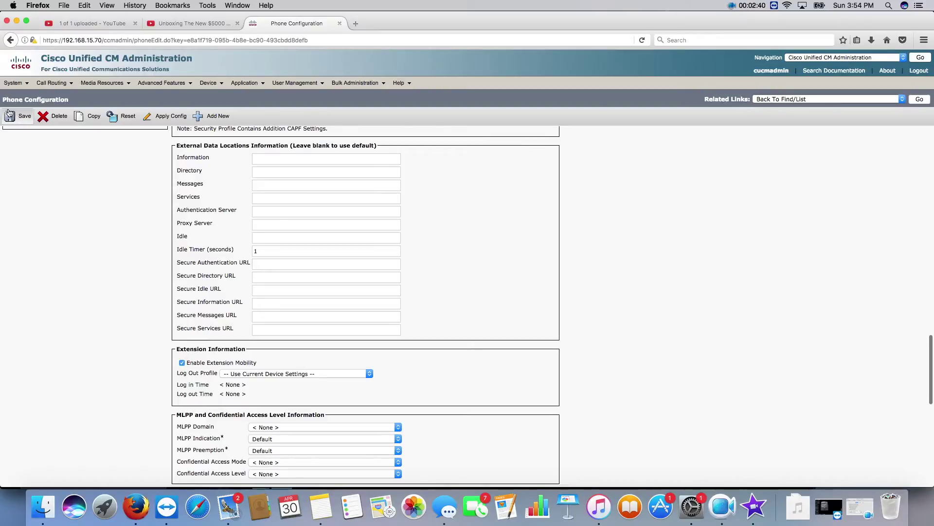
left_click(9, 123)
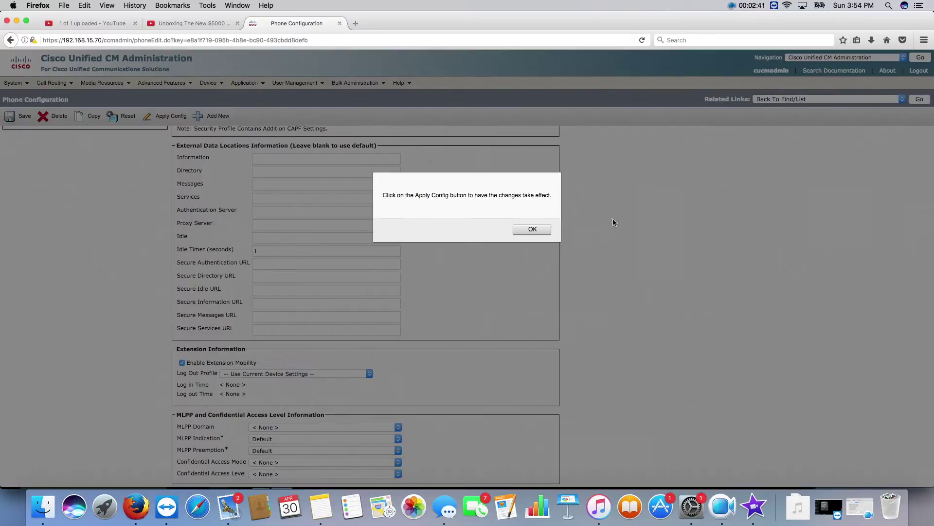
Subscribe phone Auto 1001 to Ext. Mobility through Subscribe/Unsubscribe Services, then close the popup.
left_click(536, 230)
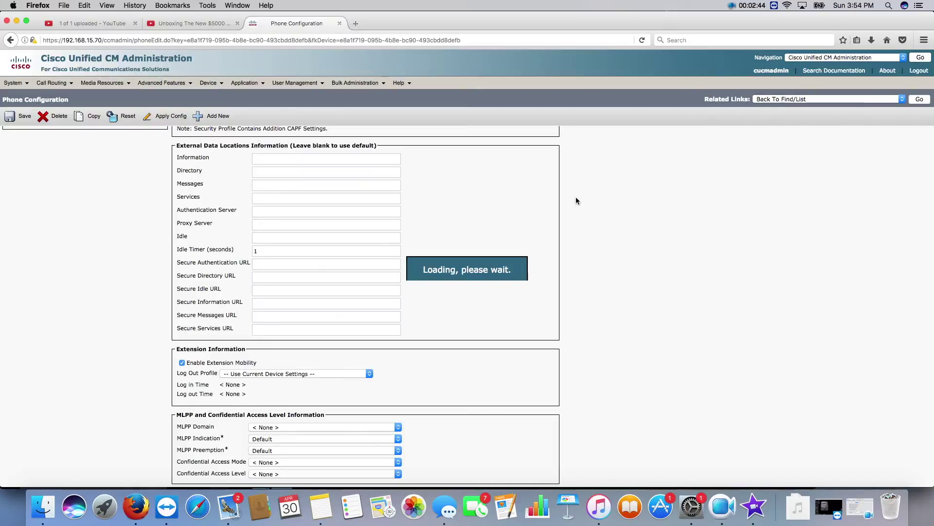
left_click(824, 99)
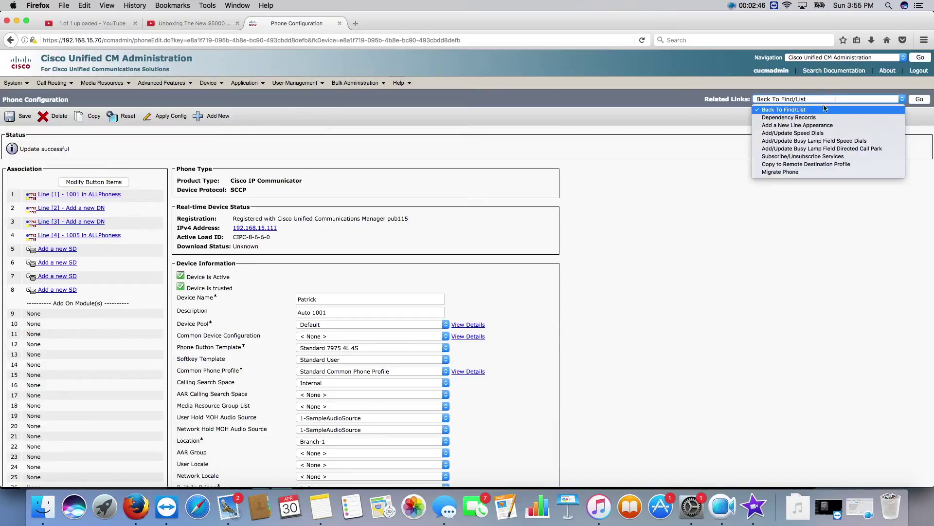
left_click(846, 156)
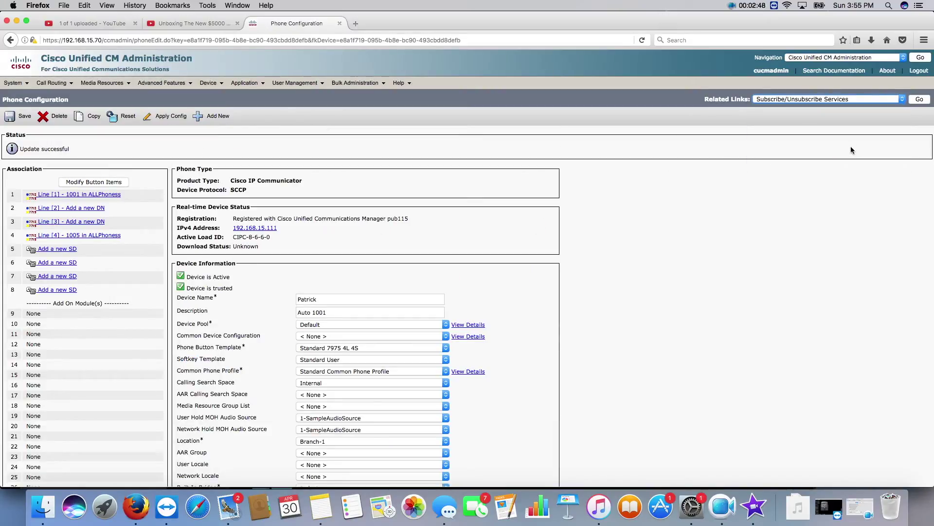
left_click(919, 100)
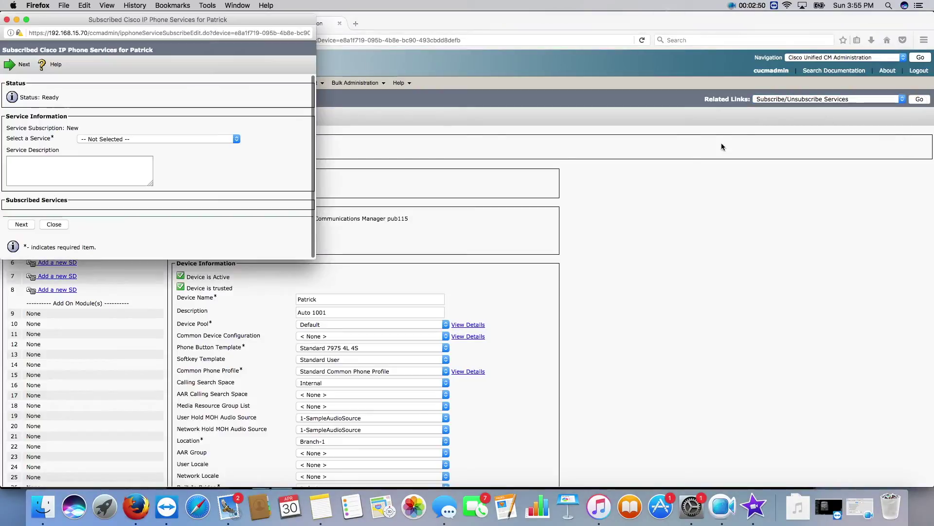
left_click(170, 140)
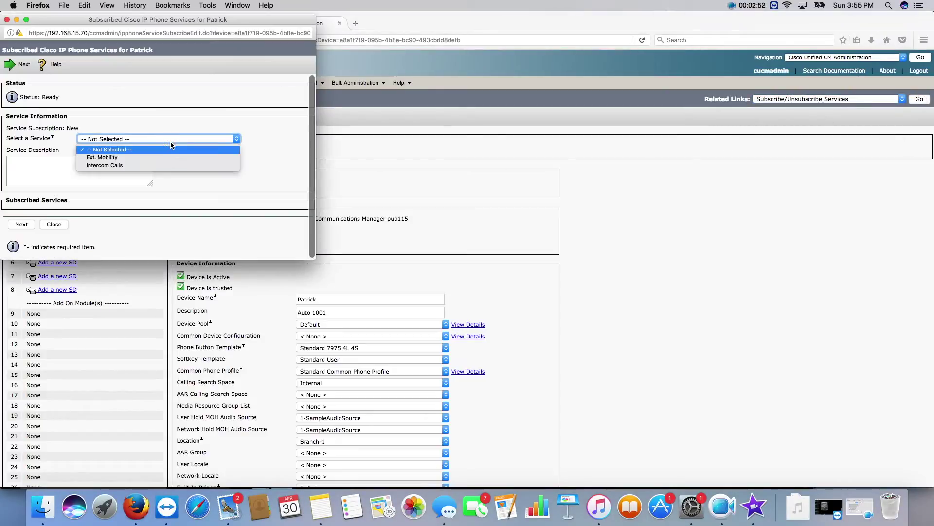
left_click(155, 157)
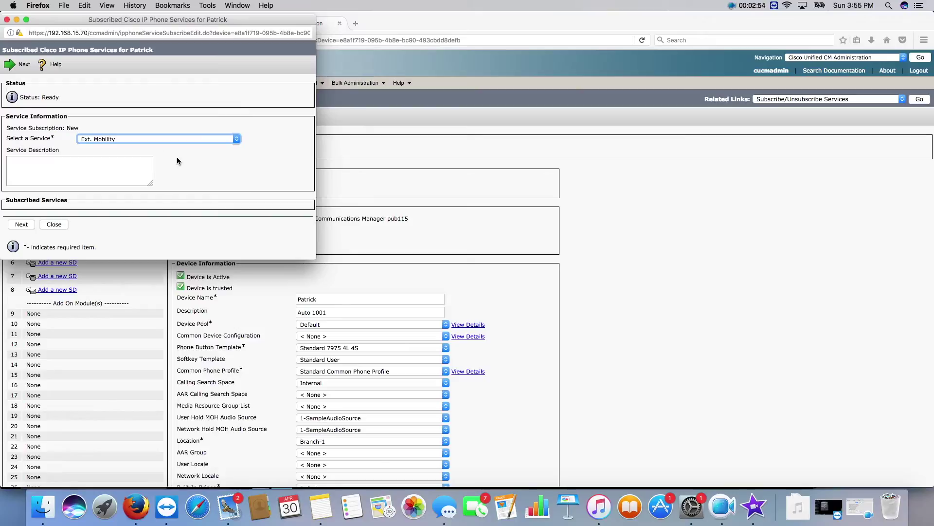
left_click(22, 225)
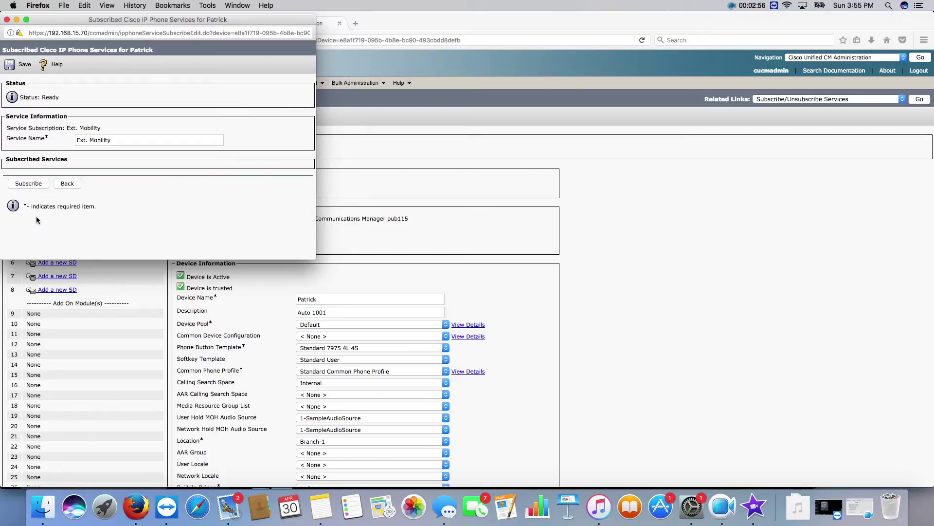
left_click(32, 186)
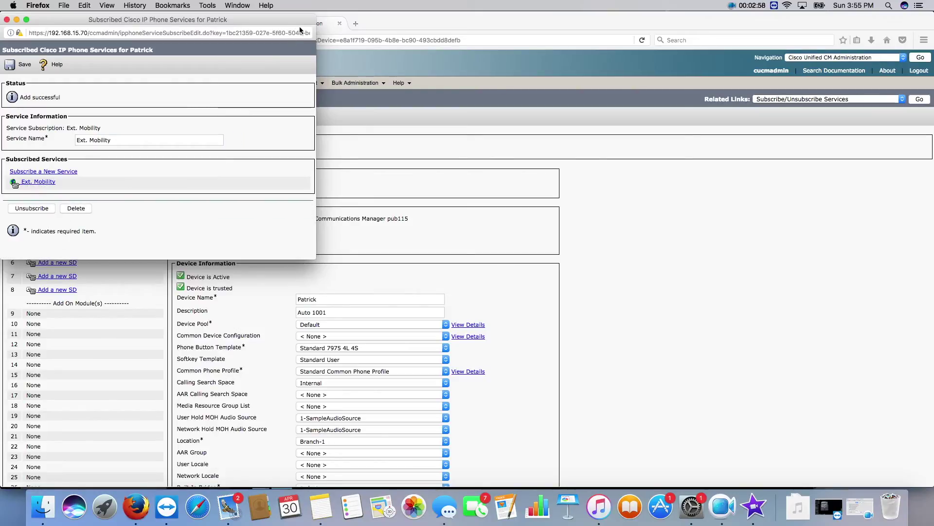
left_click(7, 20)
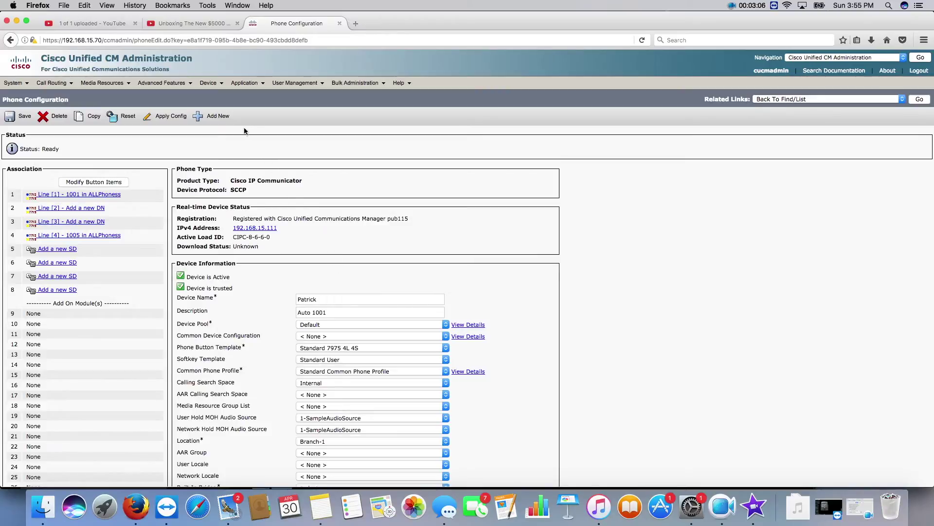
Add a new device profile of type Cisco 7975 from Device Settings > Device Profile.
left_click(208, 83)
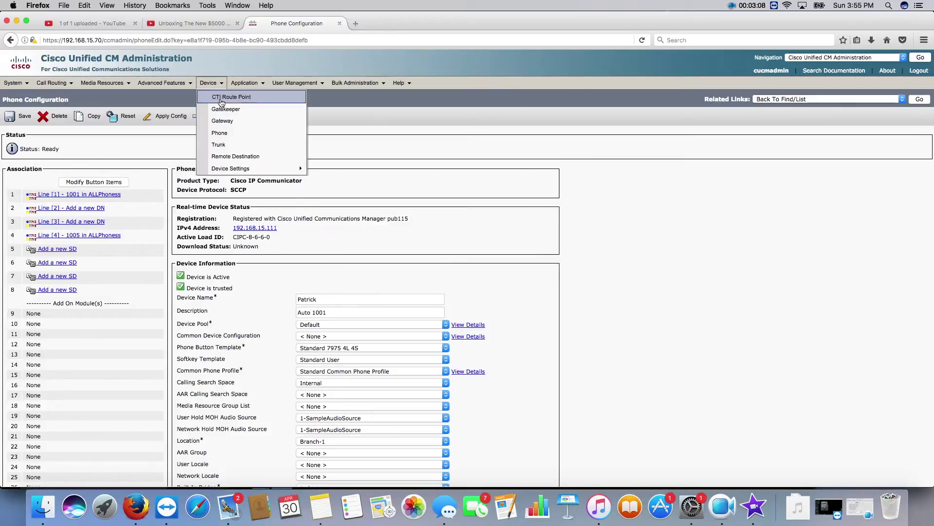
mouse_move(250, 169)
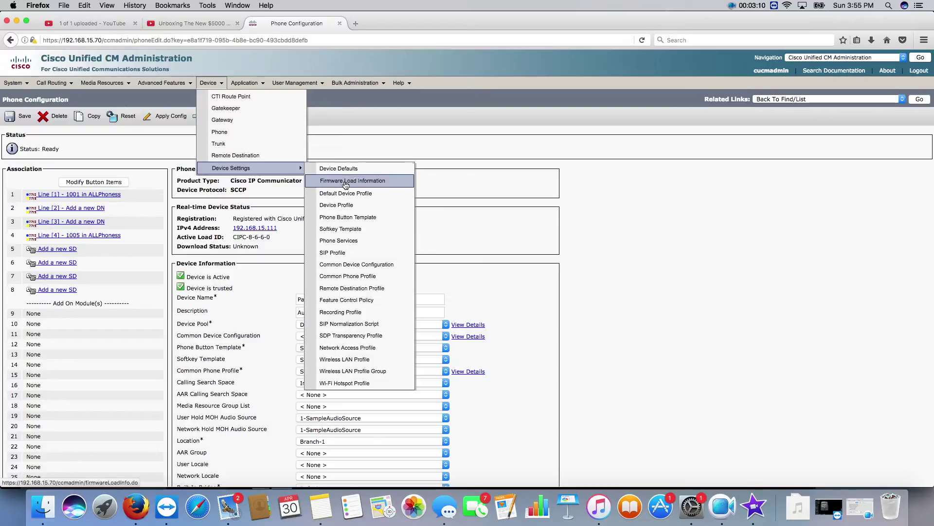
left_click(345, 205)
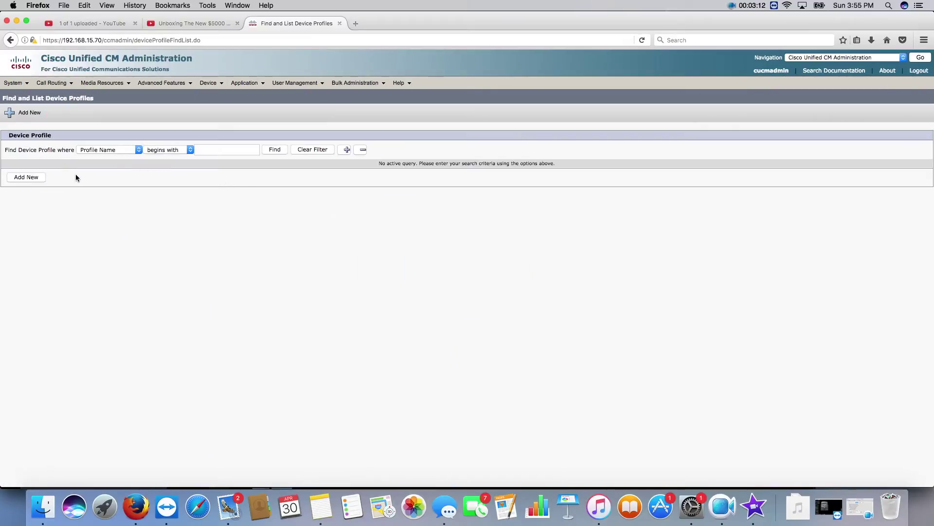
left_click(41, 179)
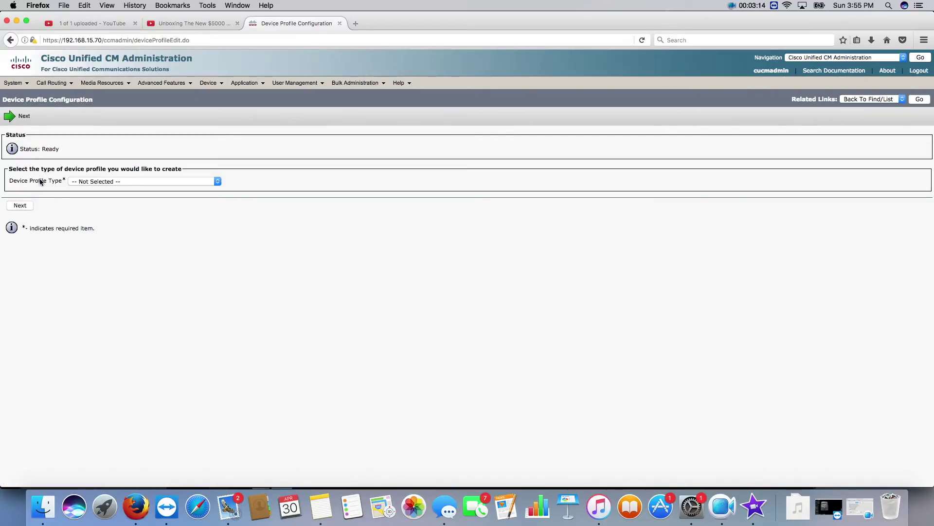
left_click(90, 182)
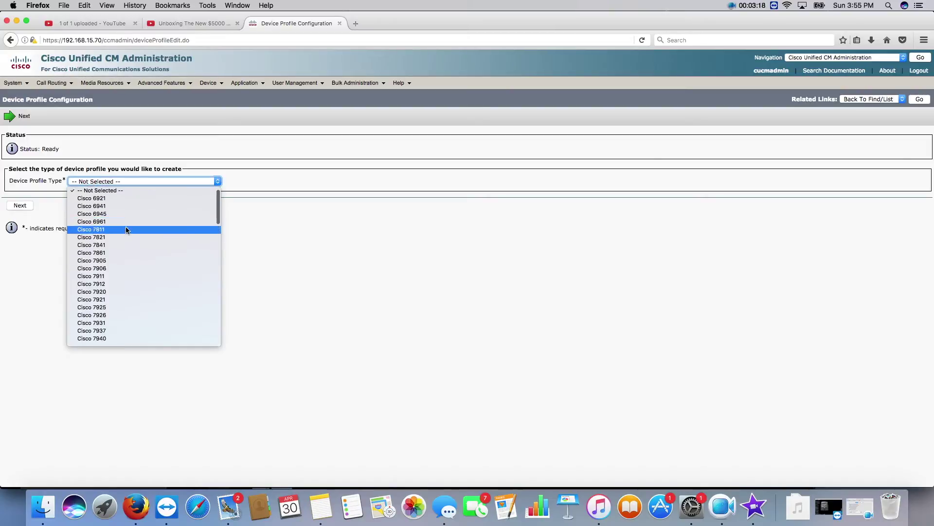
scroll(131, 241, "down", 3)
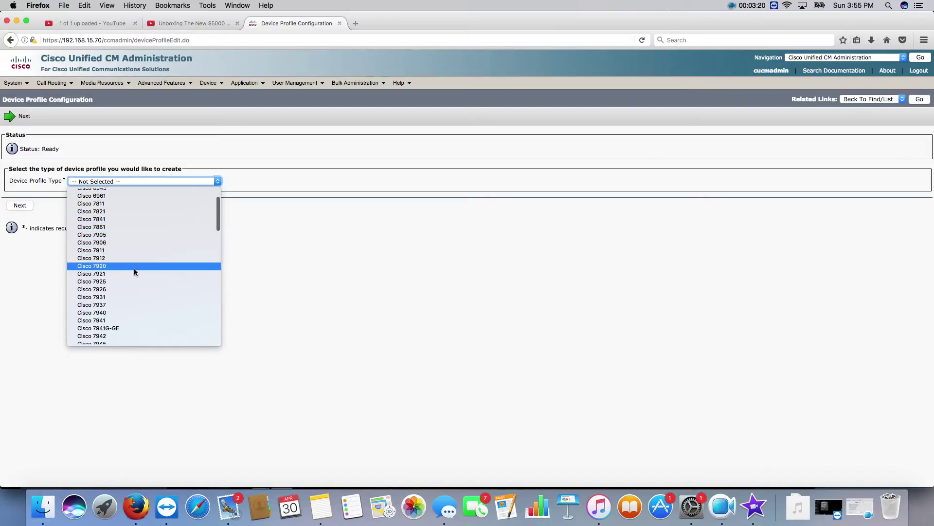
scroll(133, 268, "down", 1)
scroll(133, 267, "down", 5)
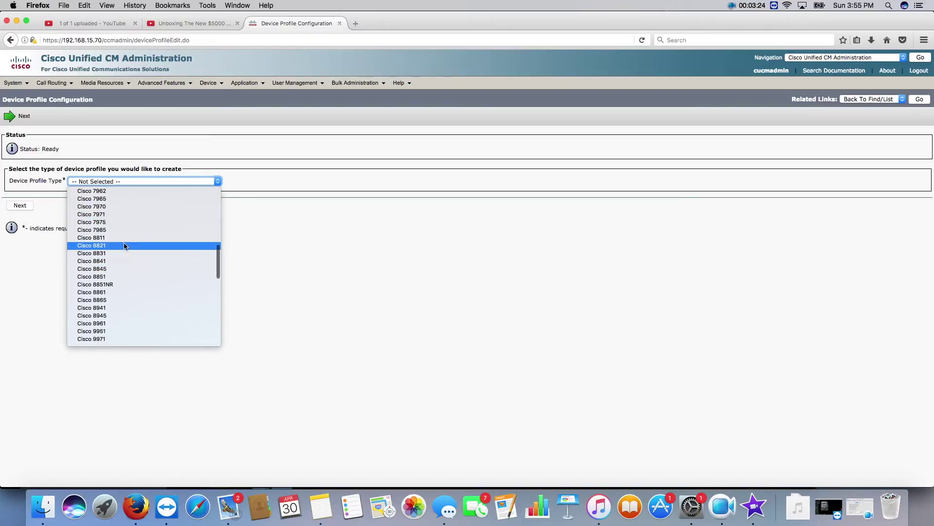
scroll(125, 243, "down", 3)
left_click(117, 224)
left_click(21, 206)
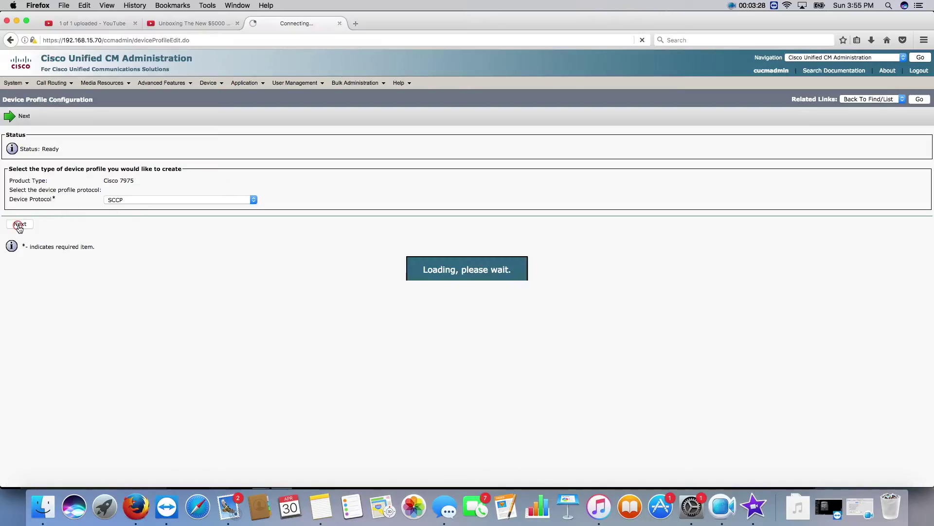
Name the profile Phone User 1, with 1-SampleAudioSource hold music and English, United States locale.
left_click(162, 201)
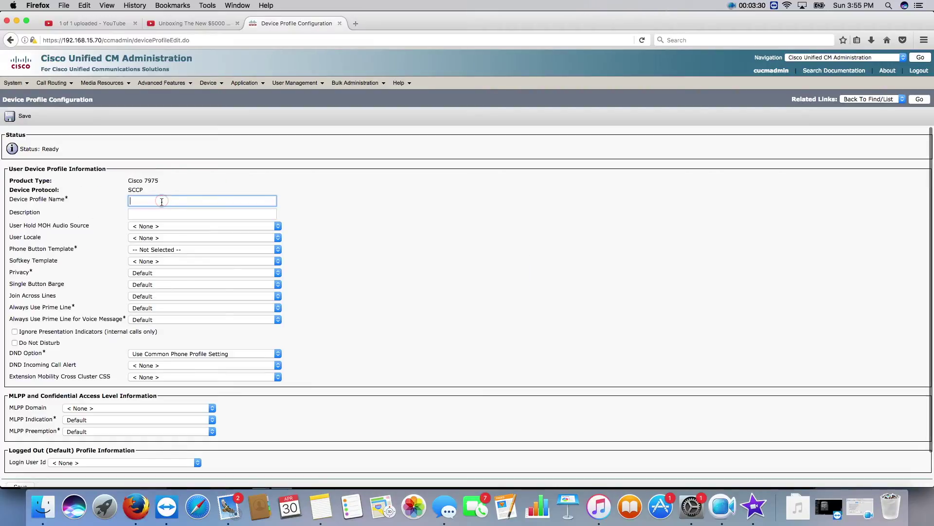
type("Phone User 1")
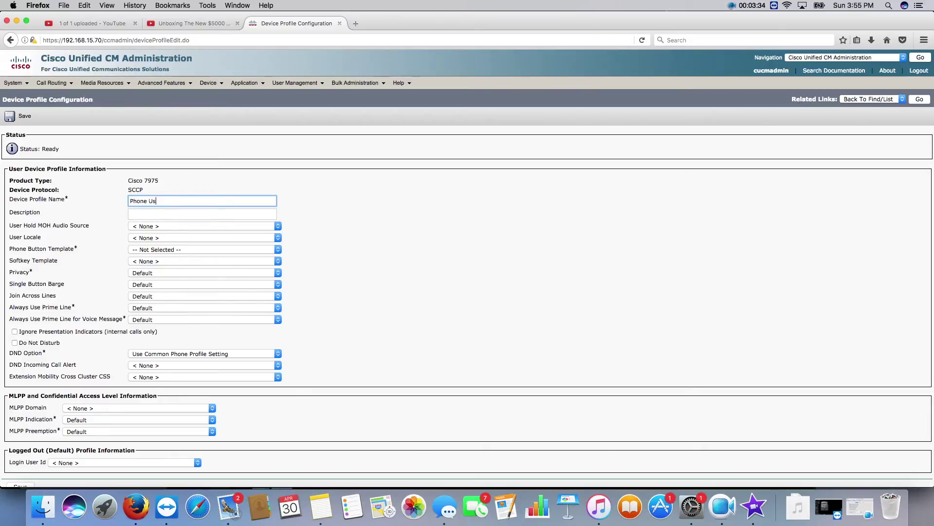
left_click(145, 212)
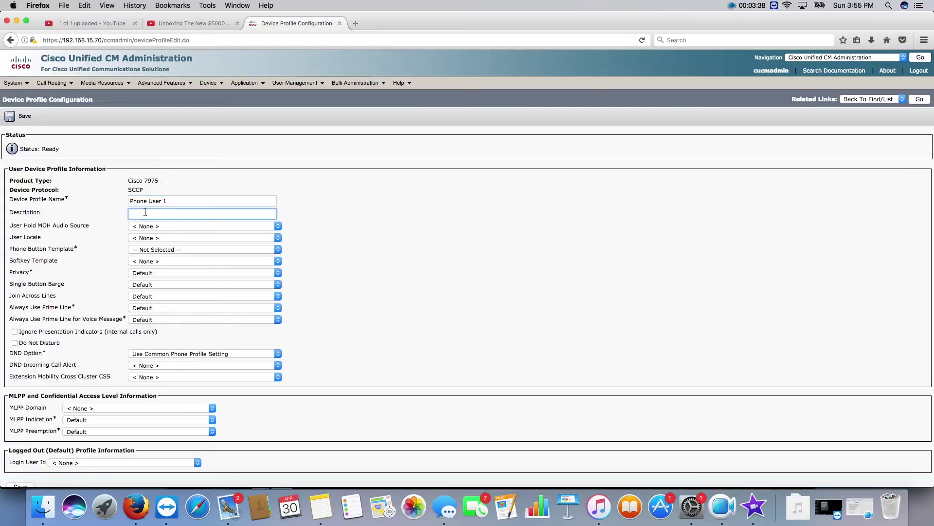
left_click(141, 226)
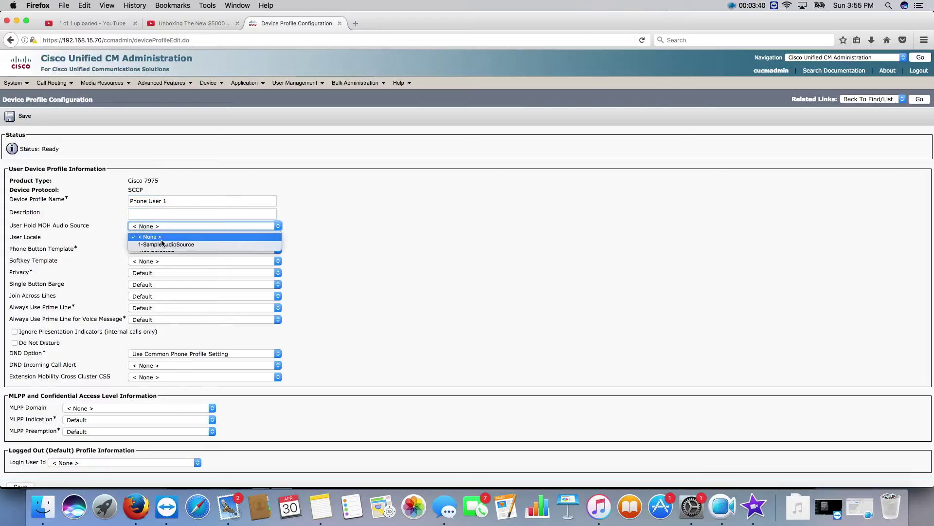
left_click(149, 239)
left_click(149, 239)
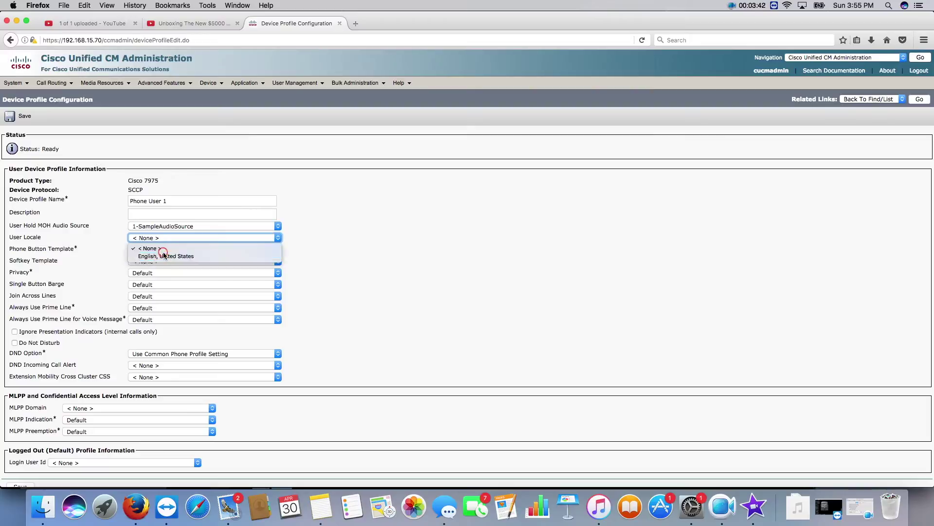
left_click(161, 254)
Choose Standard 7975 SCCP button template and Standard User softkey template, then save the profile.
left_click(149, 249)
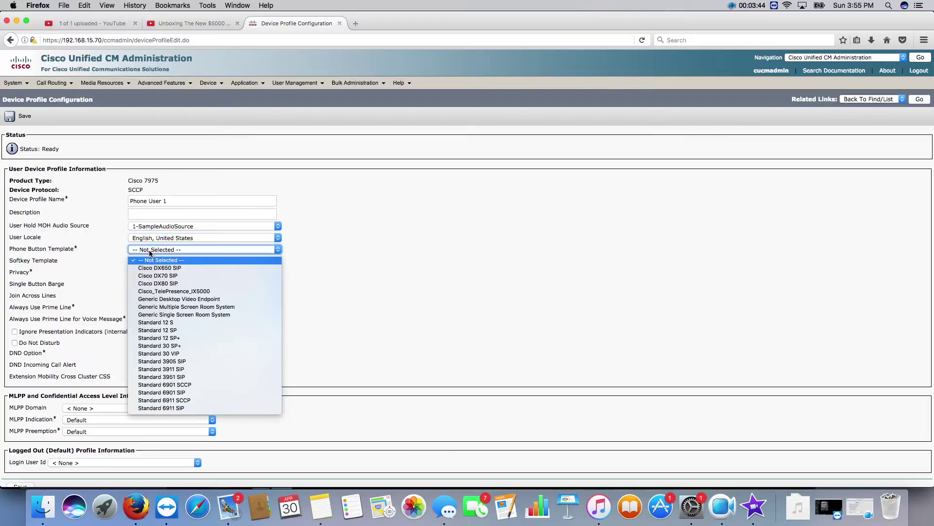
scroll(187, 298, "down", 10)
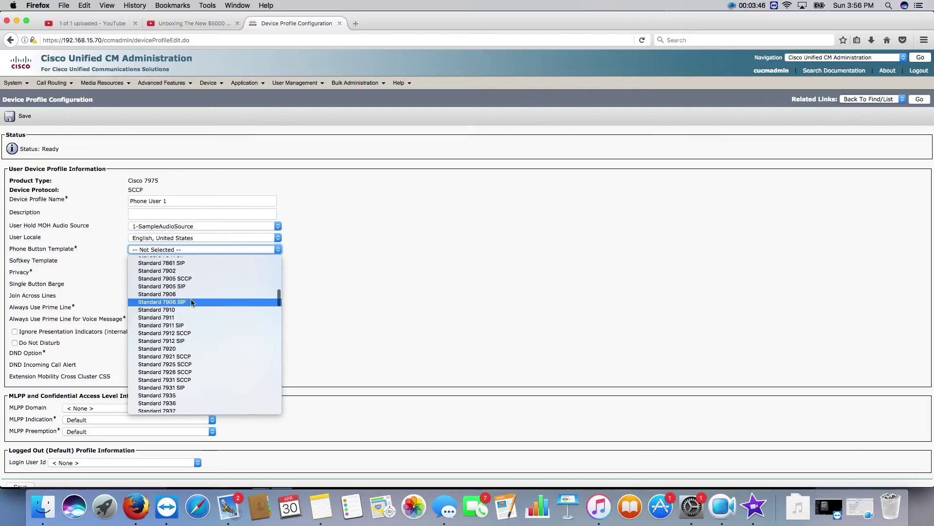
scroll(193, 305, "down", 5)
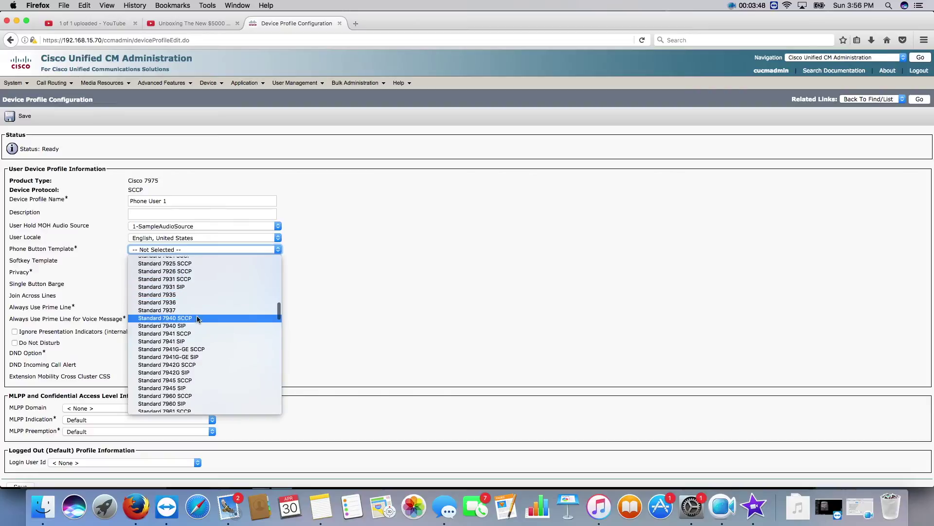
scroll(198, 317, "down", 6)
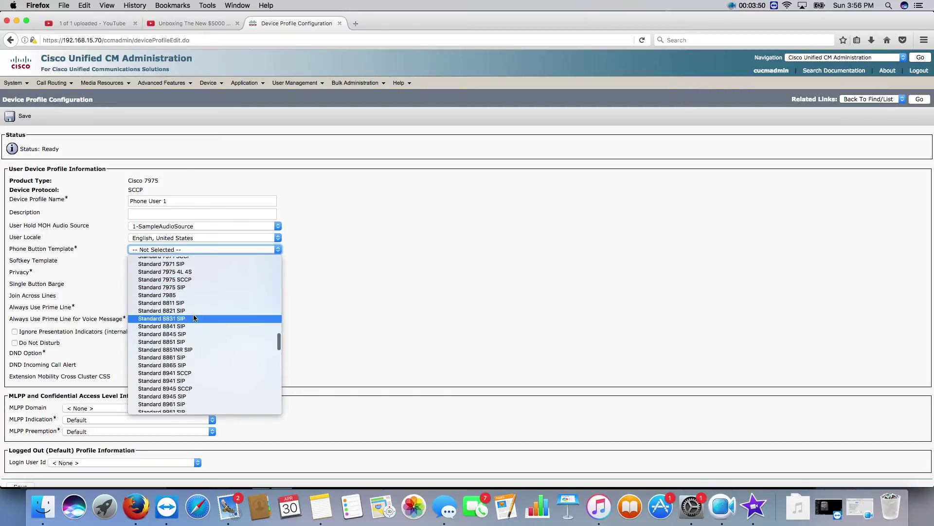
left_click(189, 280)
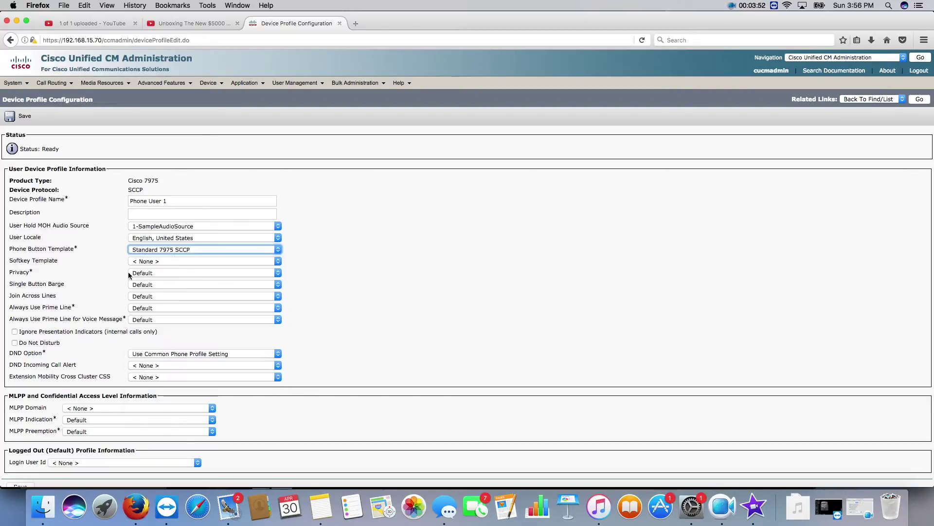
left_click(100, 262)
left_click(144, 263)
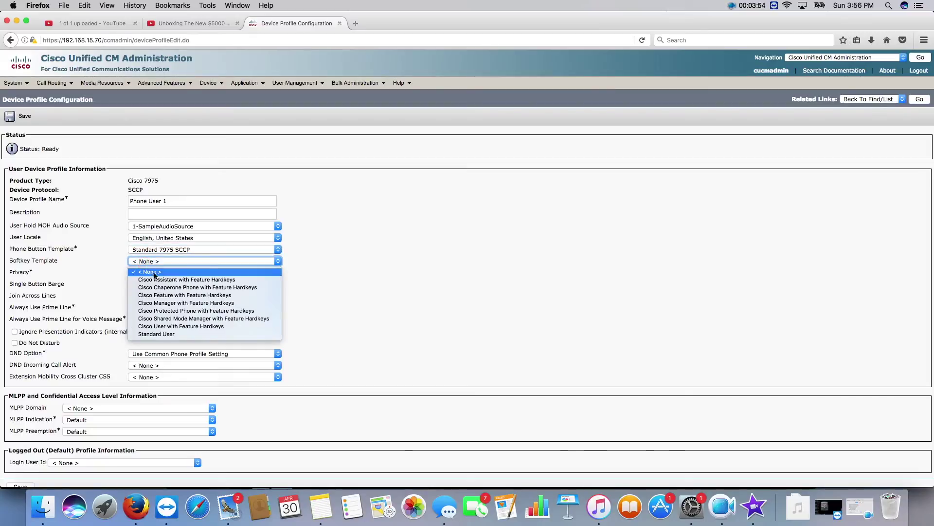
left_click(185, 334)
left_click(115, 273)
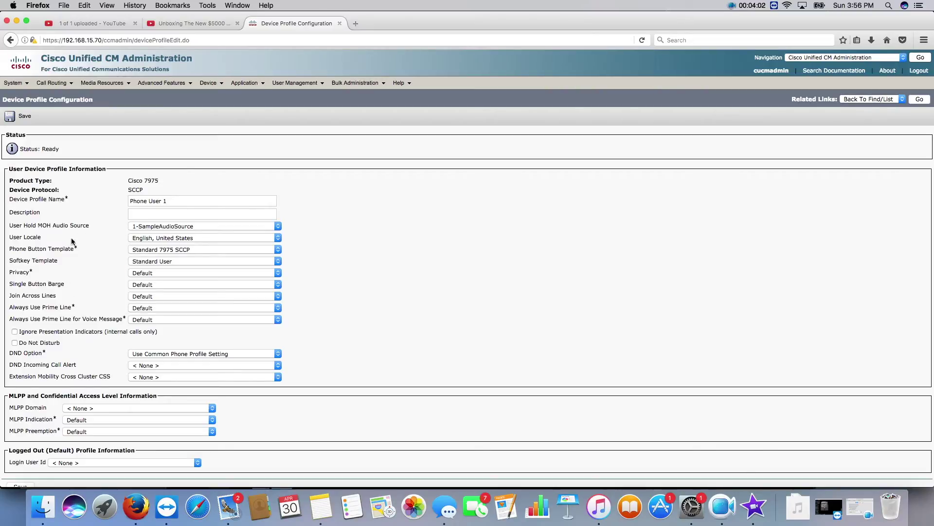
left_click(18, 119)
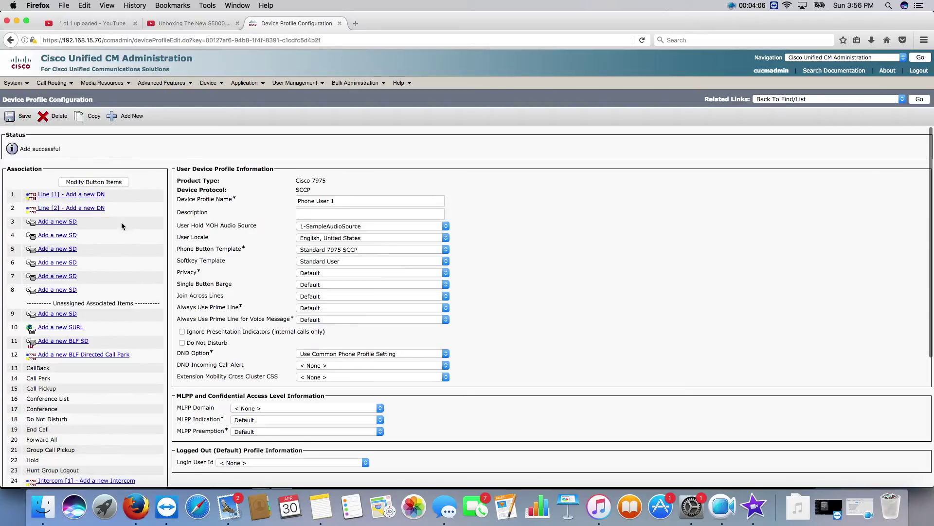
Add directory number 2004 on Line 1 in partition ALLPhoness, voice mail profile None.
left_click(50, 196)
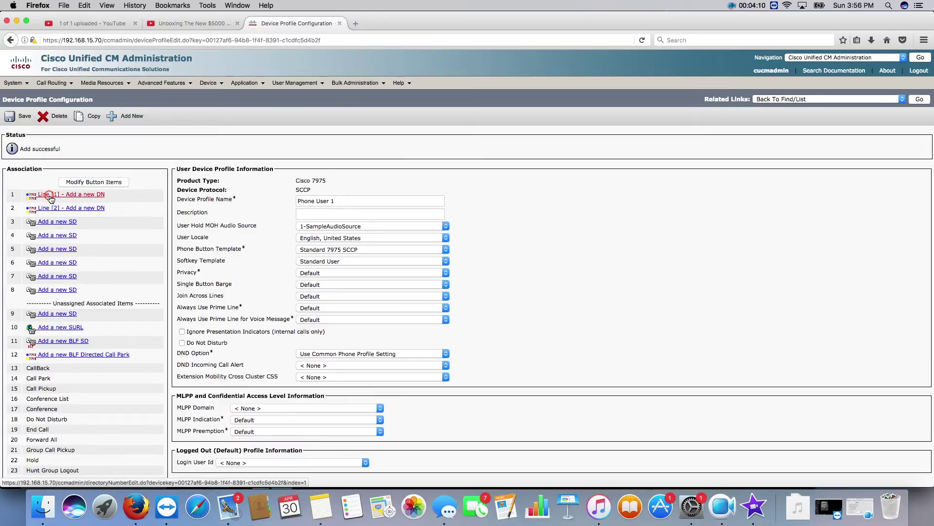
left_click(90, 180)
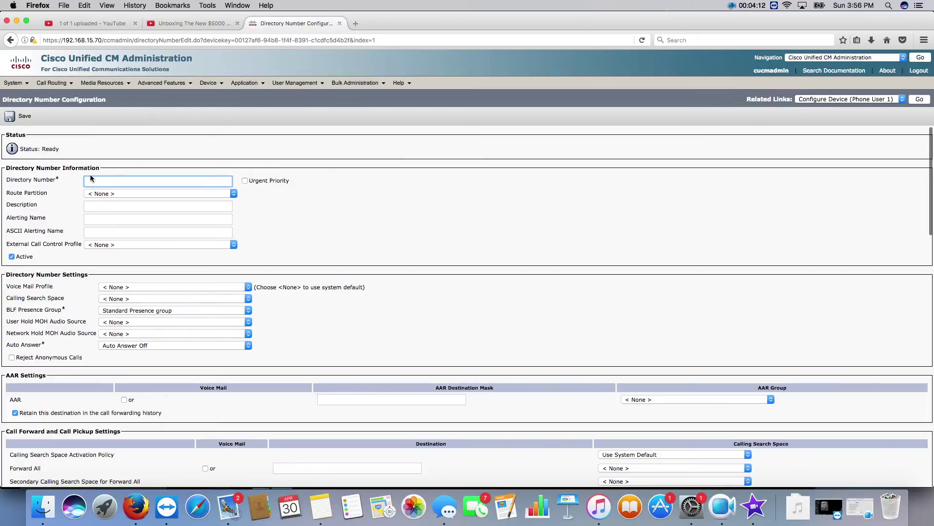
type("2004")
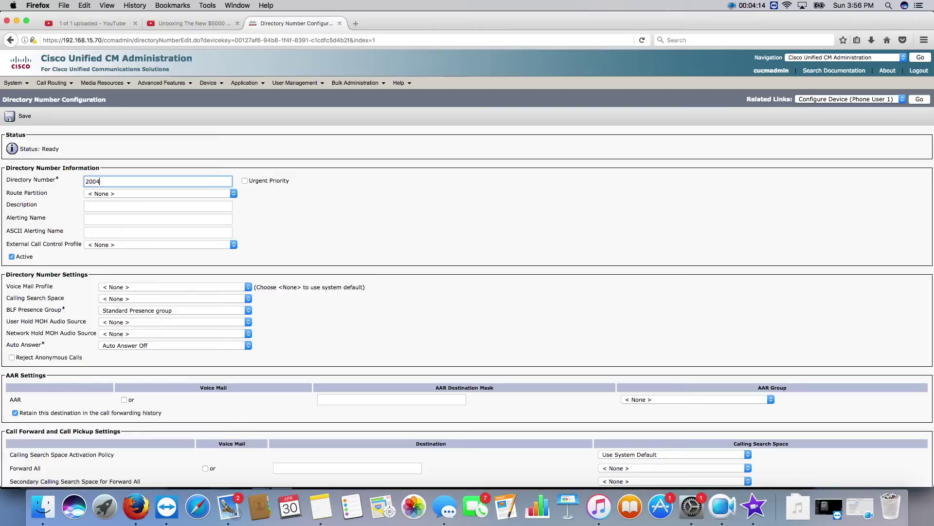
left_click(361, 177)
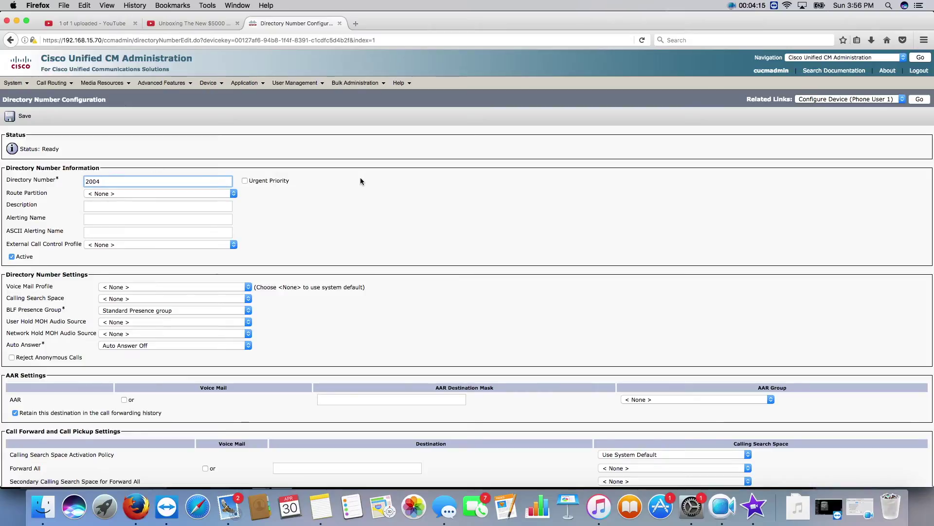
left_click(106, 193)
left_click(107, 212)
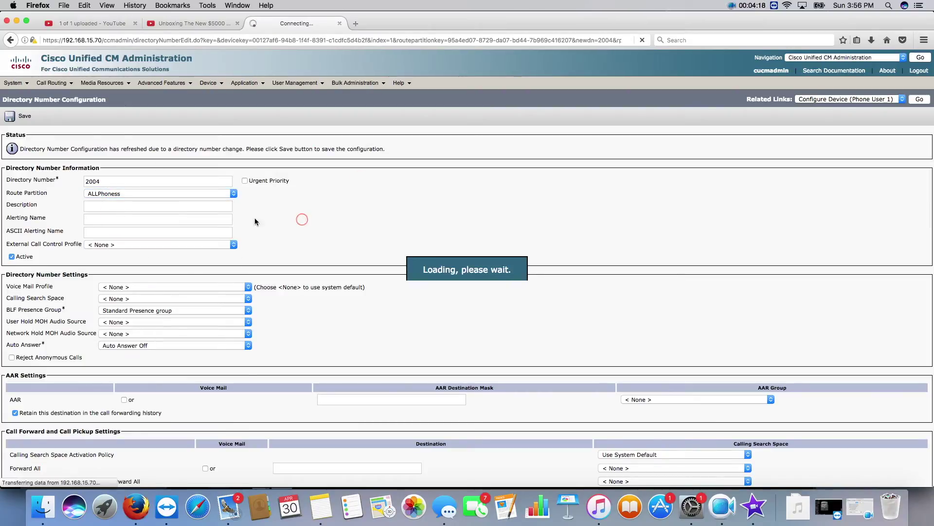
left_click(144, 291)
left_click(144, 289)
Enter the external phone number mask, save the number, and return to the device profile.
left_click(83, 284)
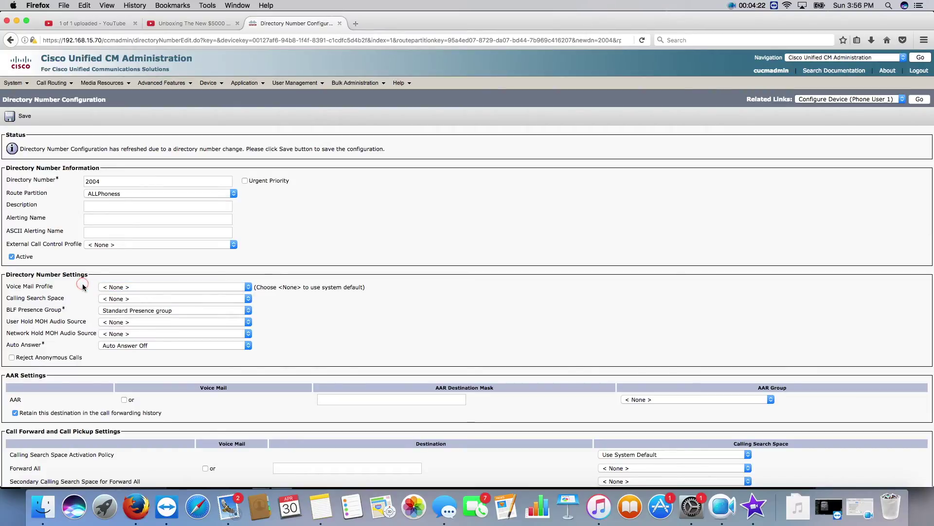
scroll(97, 283, "down", 15)
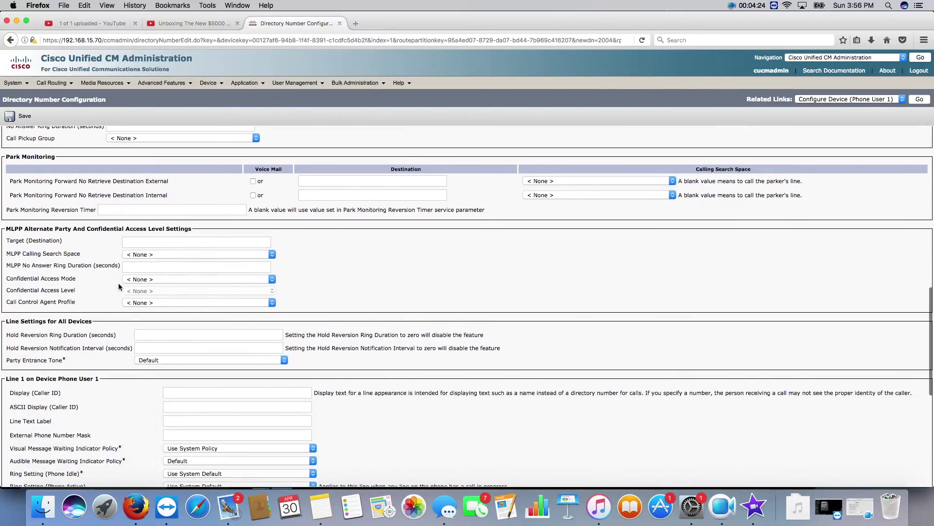
scroll(100, 365, "down", 5)
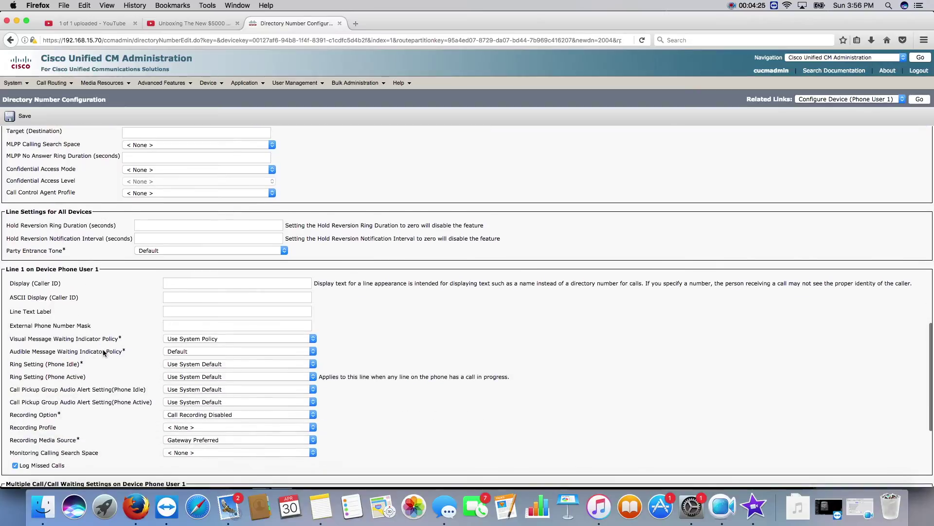
left_click(181, 326)
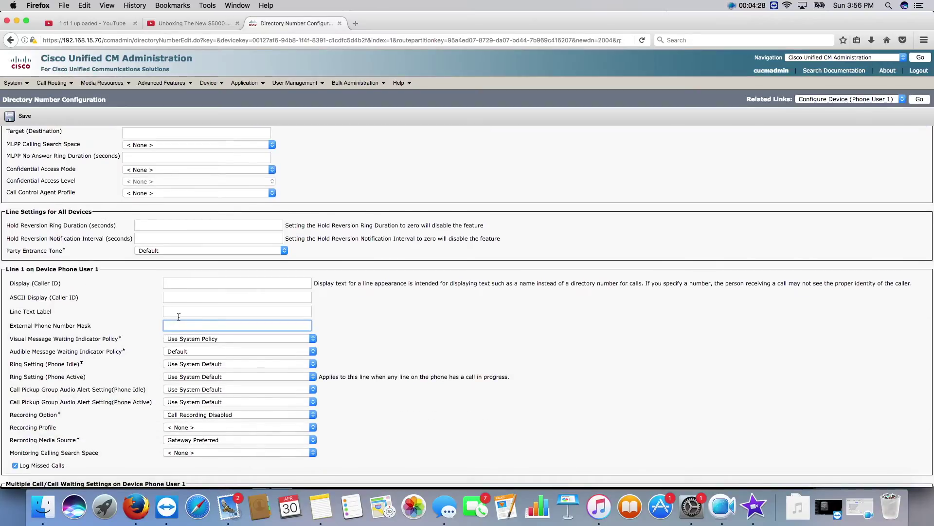
type("864")
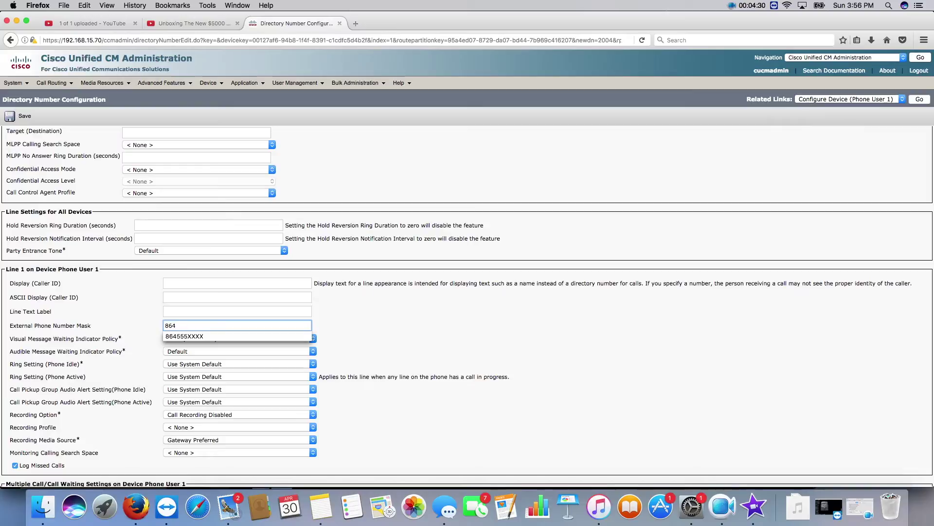
type("5555555")
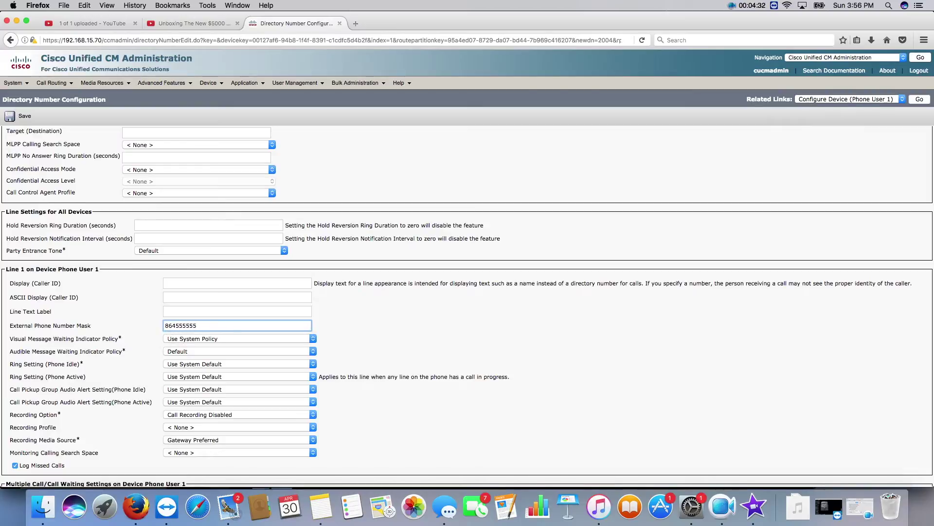
left_click(20, 118)
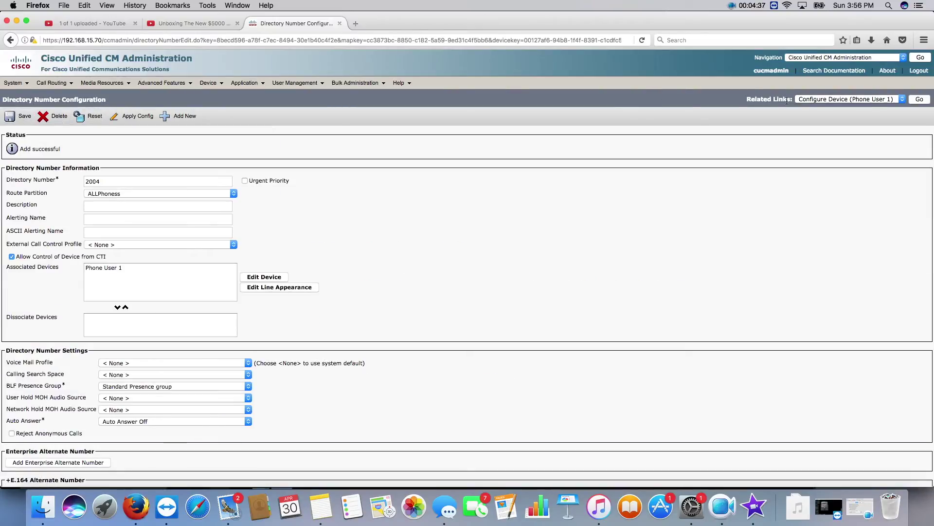
left_click(920, 99)
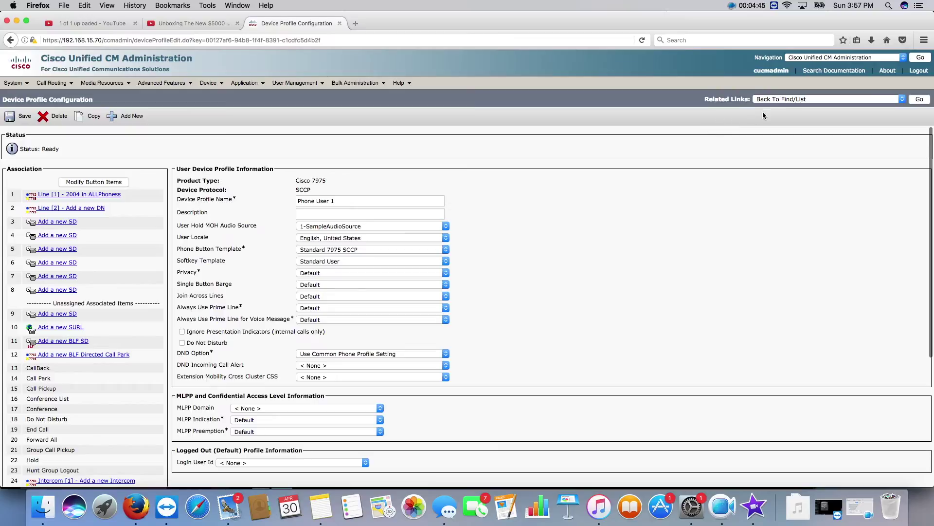
Via Related Links Subscribe/Unsubscribe Services, subscribe Phone User 1 to Ext. Mobility and close the popup.
left_click(781, 98)
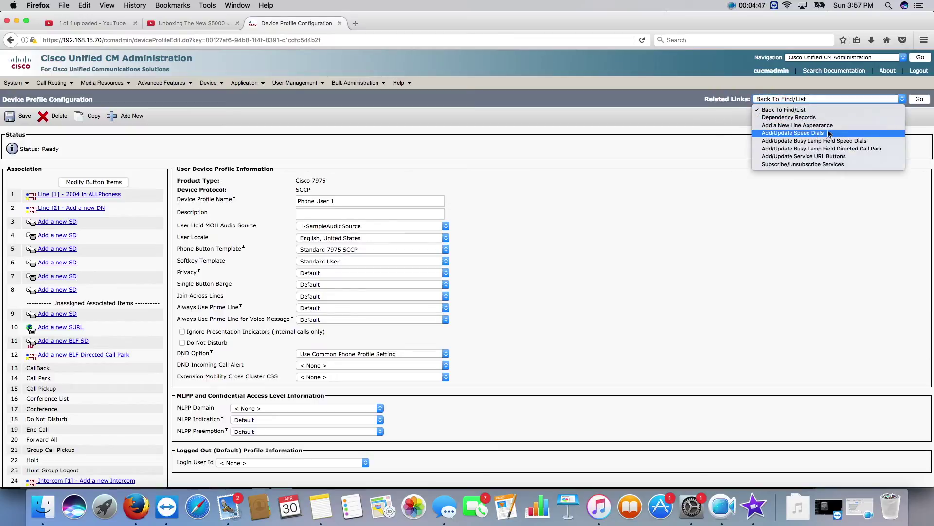
left_click(828, 163)
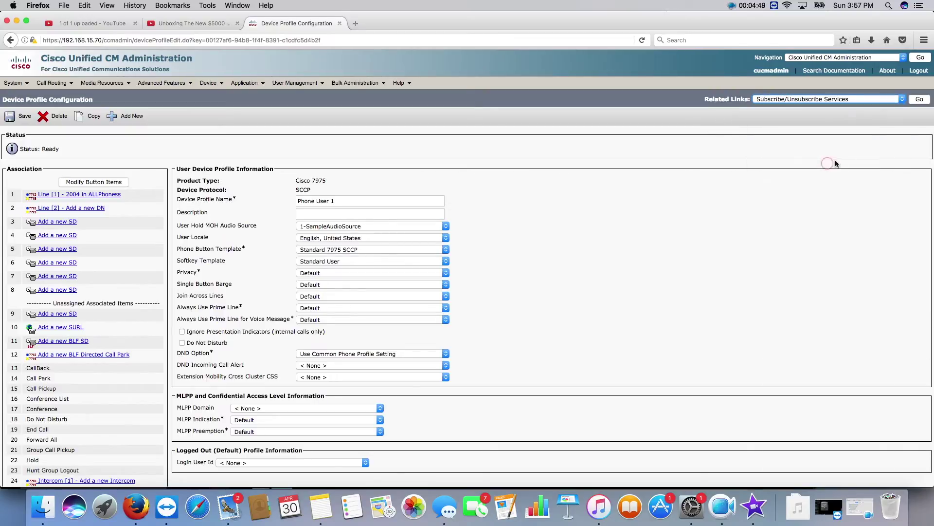
left_click(919, 100)
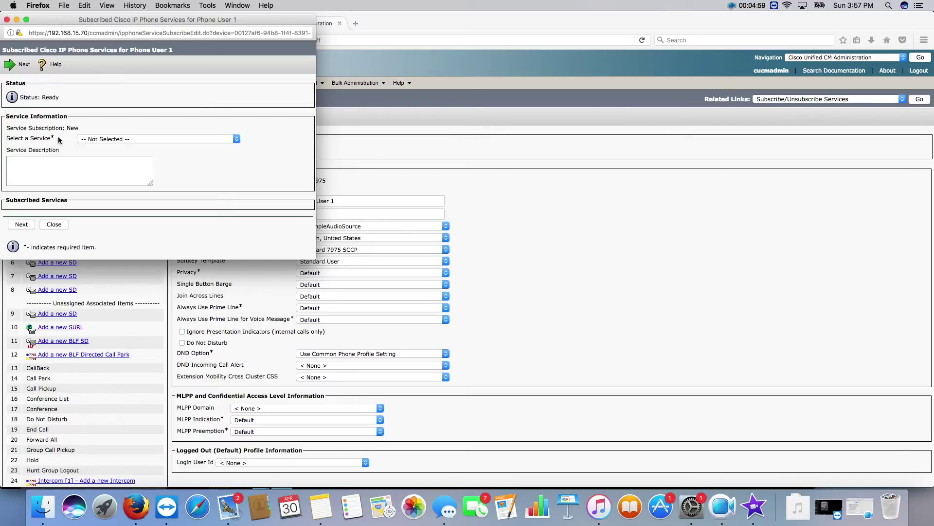
left_click(123, 140)
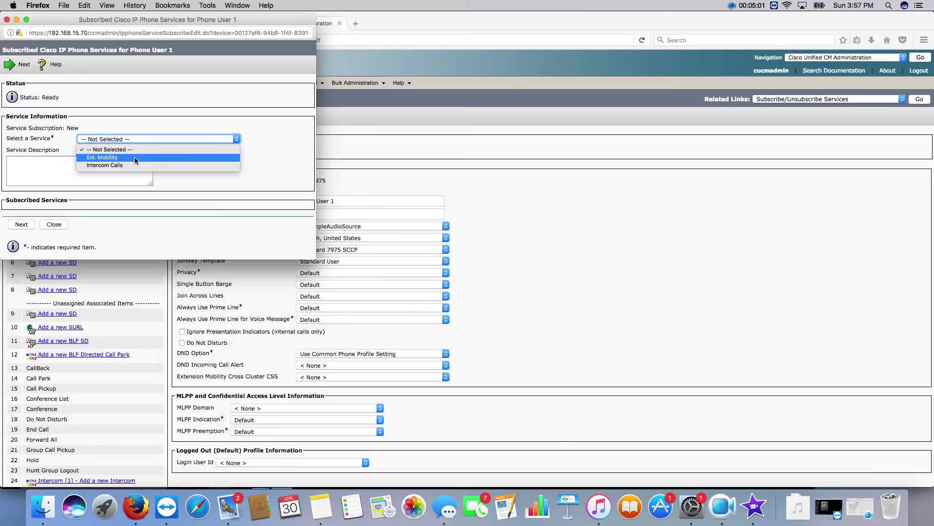
left_click(134, 157)
left_click(23, 225)
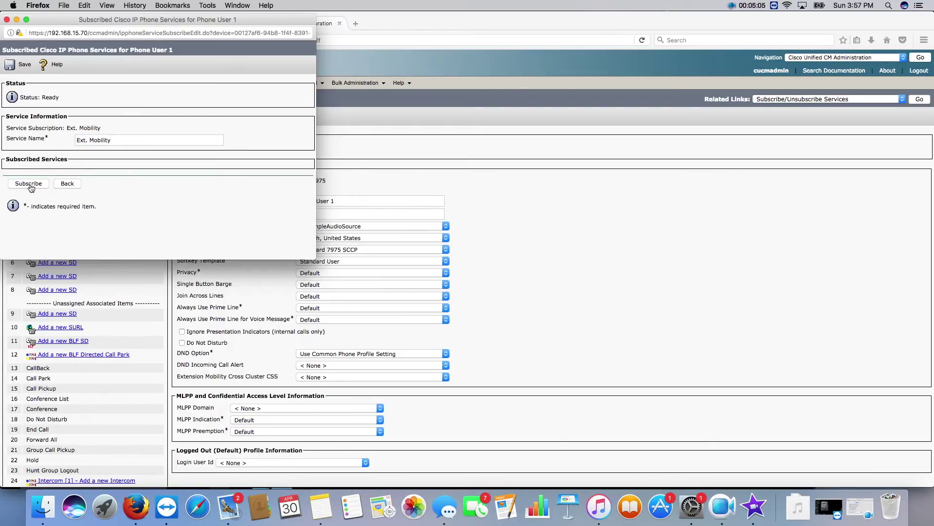
left_click(29, 184)
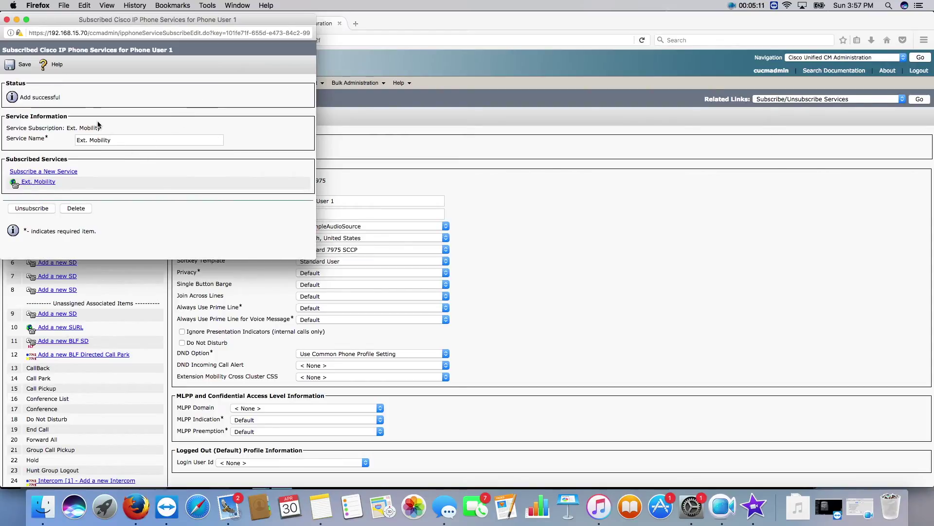
left_click_drag(188, 28, 262, 42)
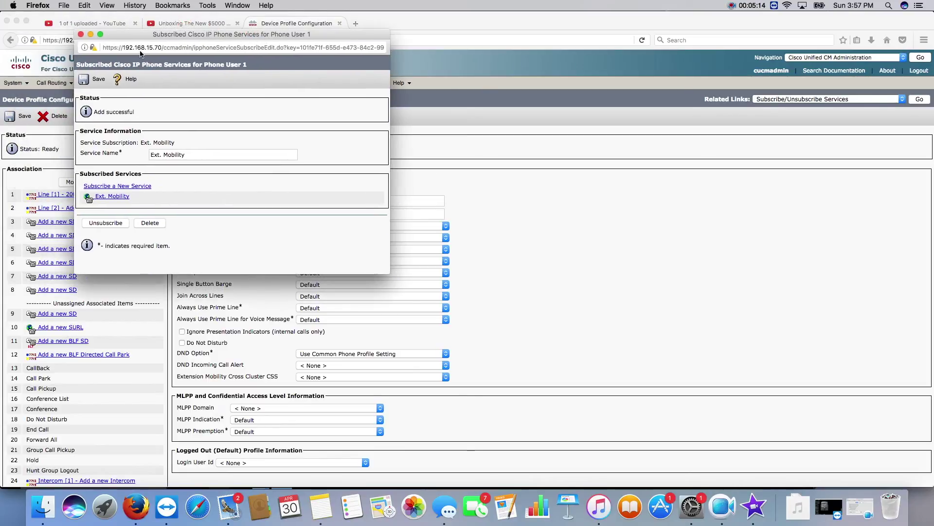
left_click(80, 34)
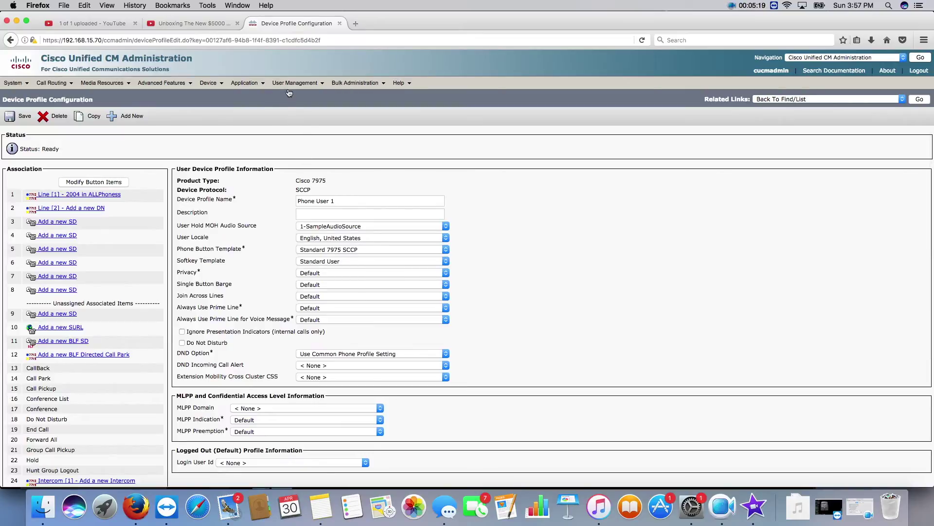
Find user1 and change its Self-Service User ID to 2004, then save.
mouse_move(292, 87)
left_click(295, 108)
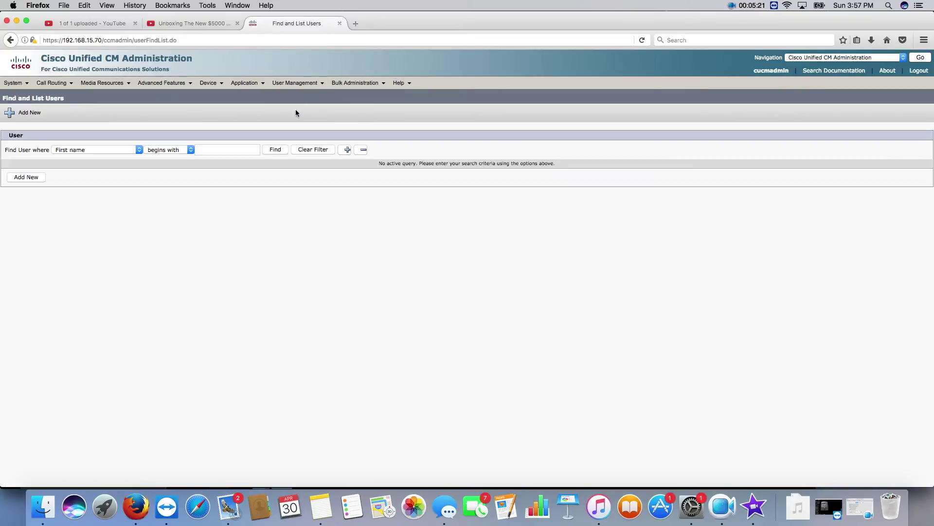
left_click(281, 151)
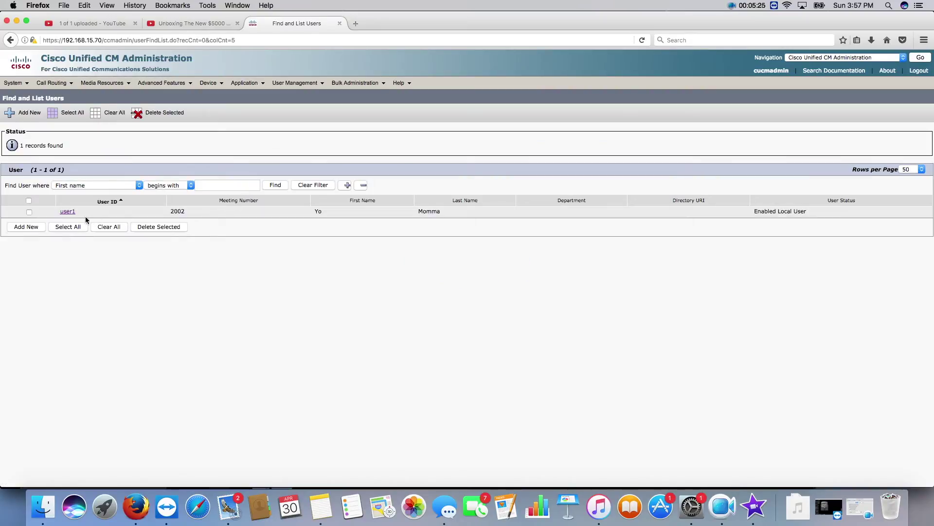
left_click(67, 212)
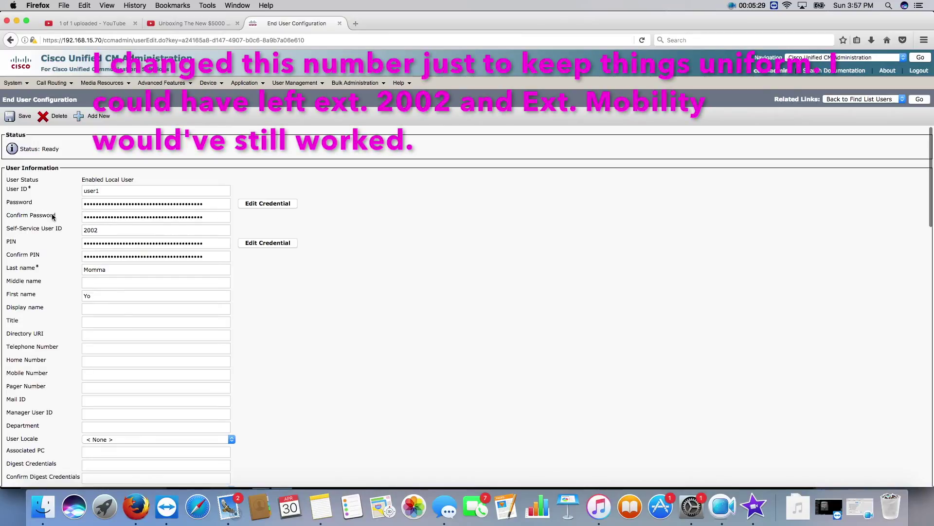
left_click(115, 229)
key("BackSpace")
type("4")
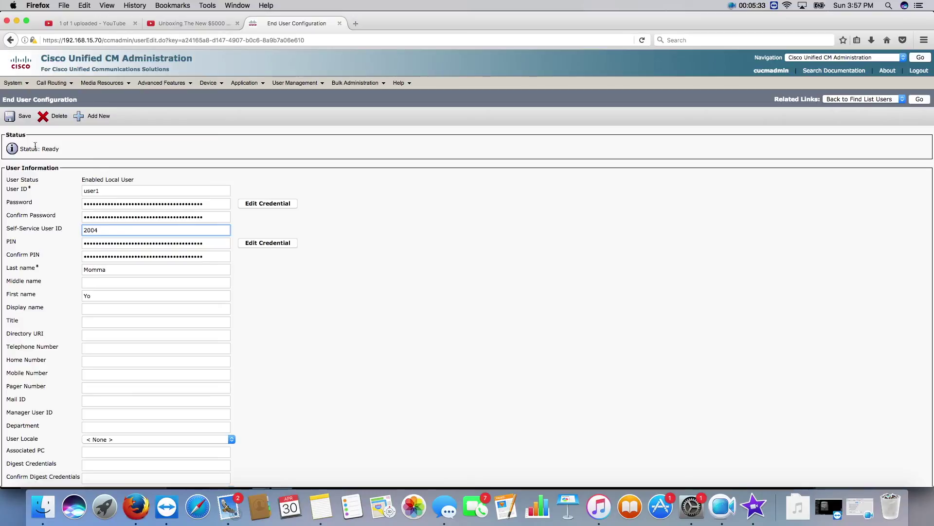
left_click(20, 116)
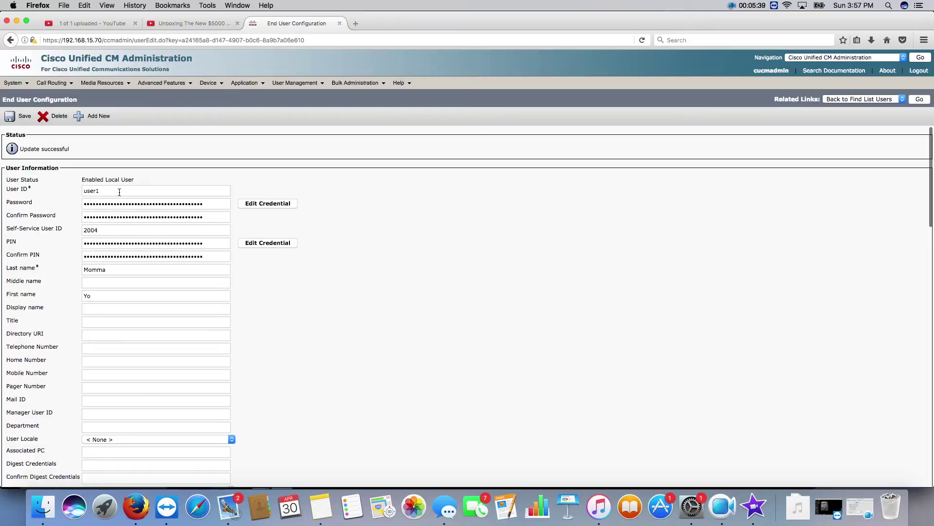
Enter a new four-digit PIN in PIN and Confirm PIN for user1 and save.
left_click_drag(119, 192, 73, 189)
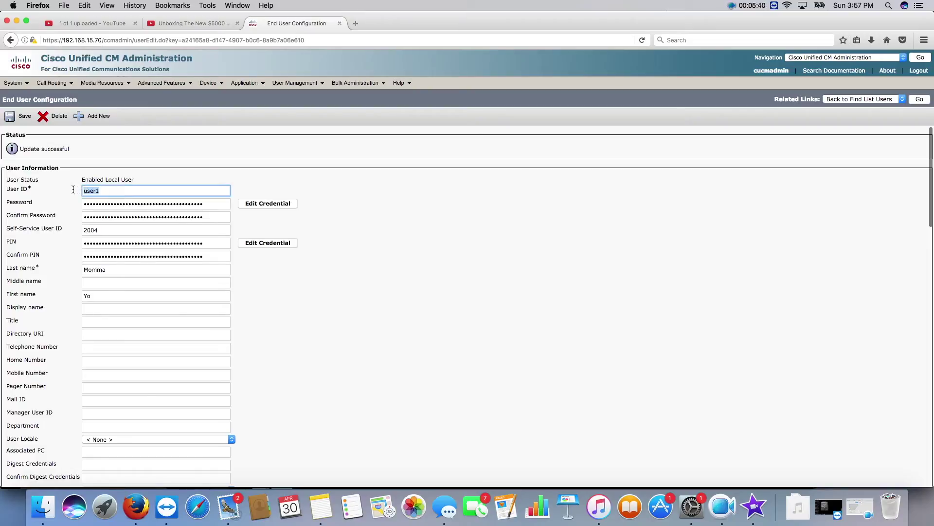
double_click(105, 242)
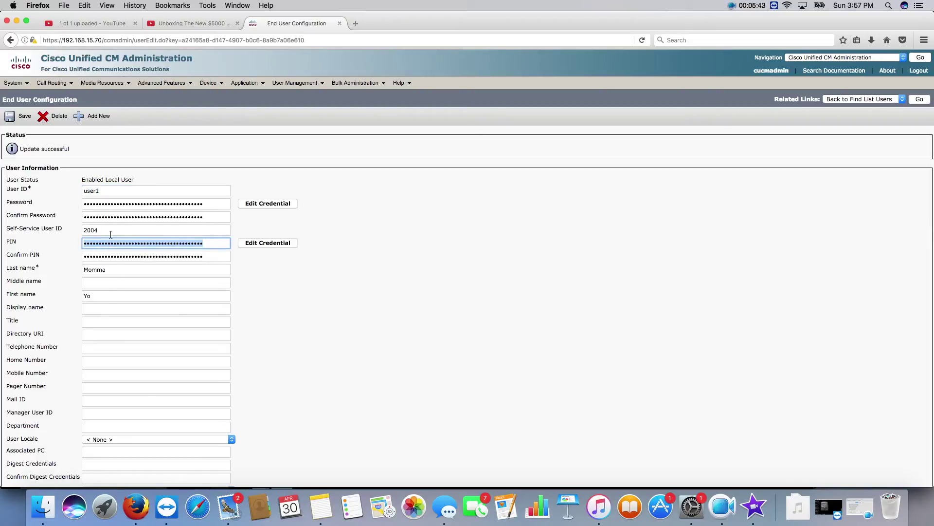
type("1234")
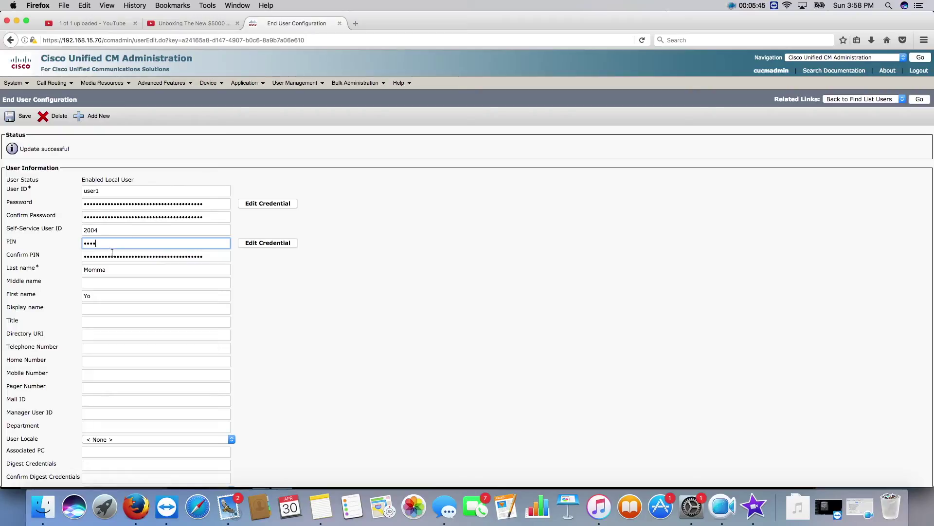
left_click(110, 255)
double_click(109, 256)
left_click(109, 256)
double_click(109, 256)
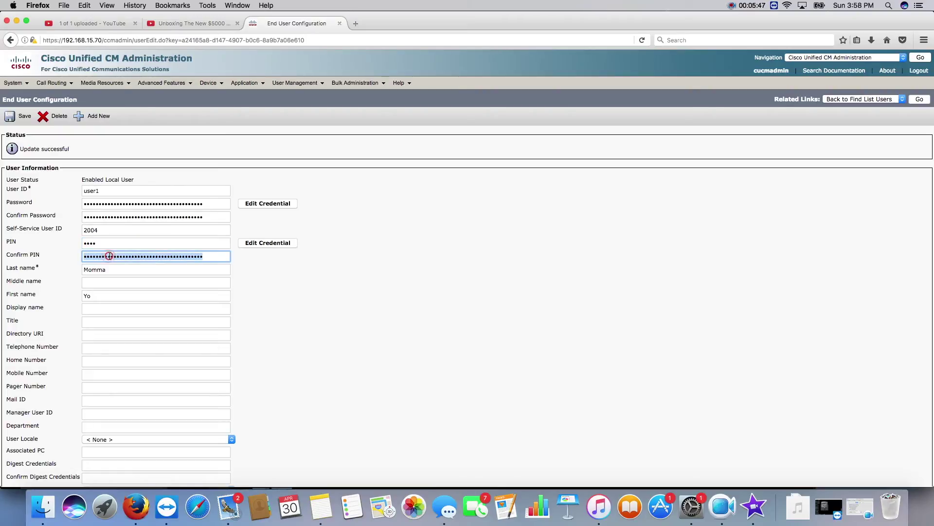
type("1234")
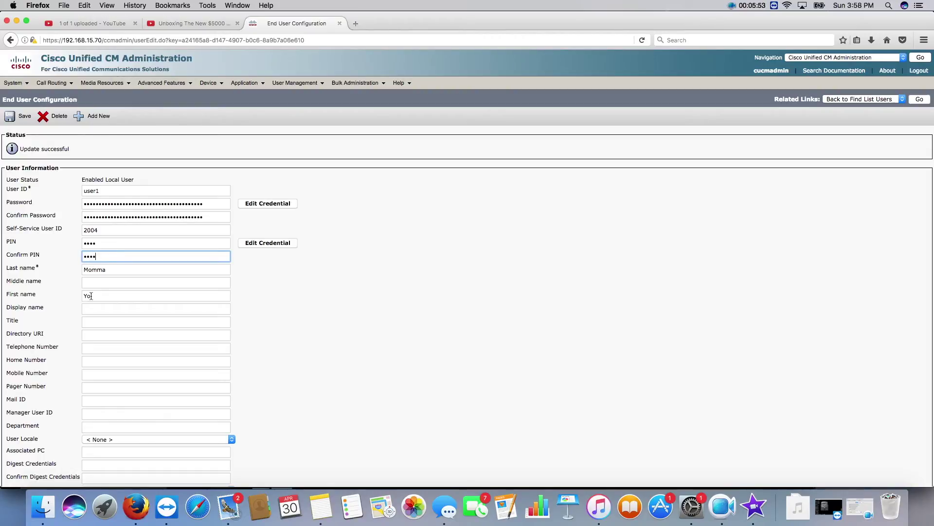
left_click(15, 118)
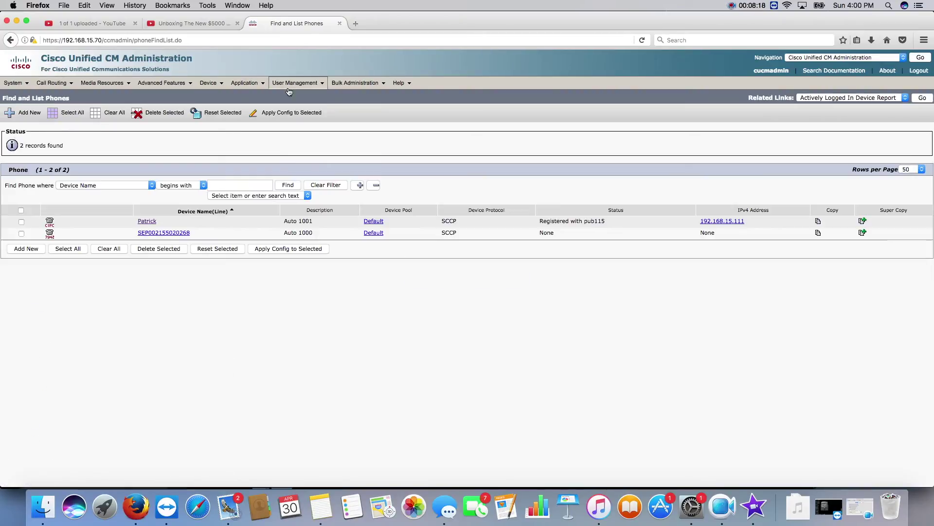
Move Phone User 1 into user1's Extension Mobility Controlled Profiles and save the end user.
mouse_move(295, 83)
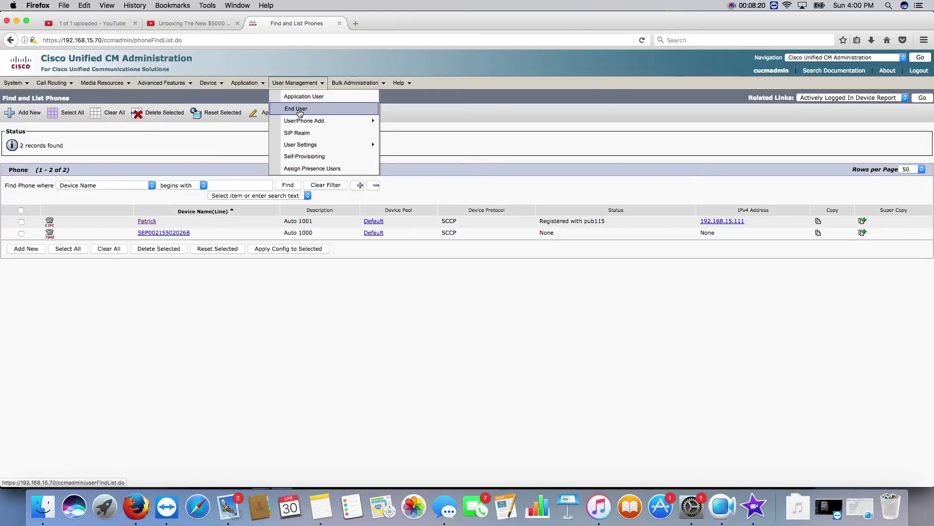
left_click(299, 110)
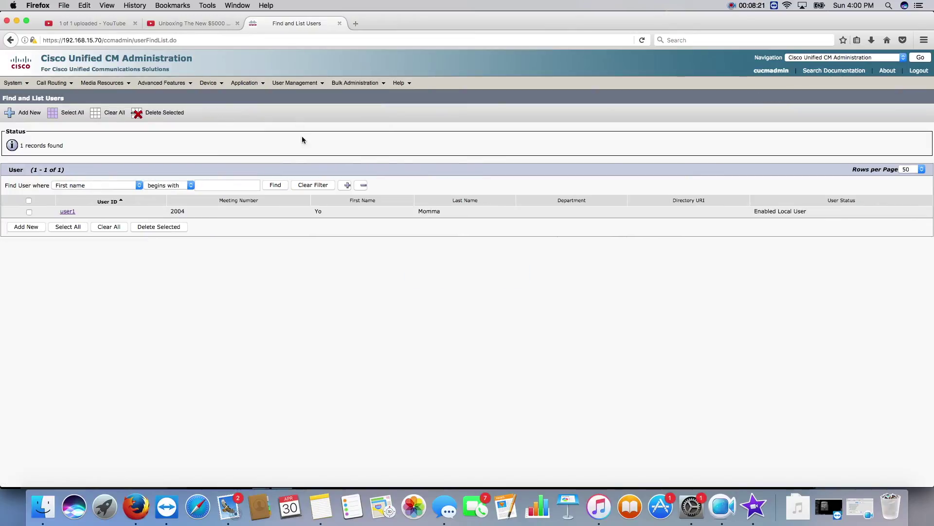
left_click(68, 212)
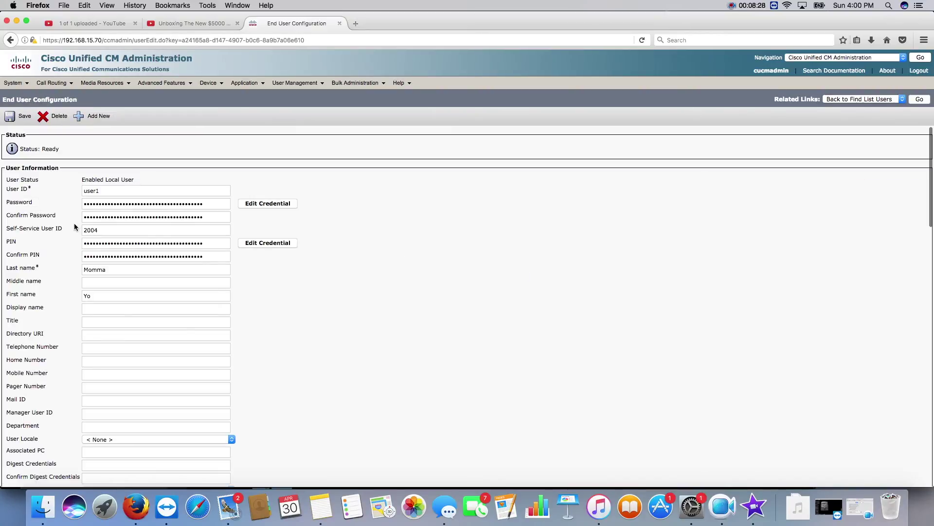
scroll(76, 226, "down", 3)
scroll(70, 226, "down", 12)
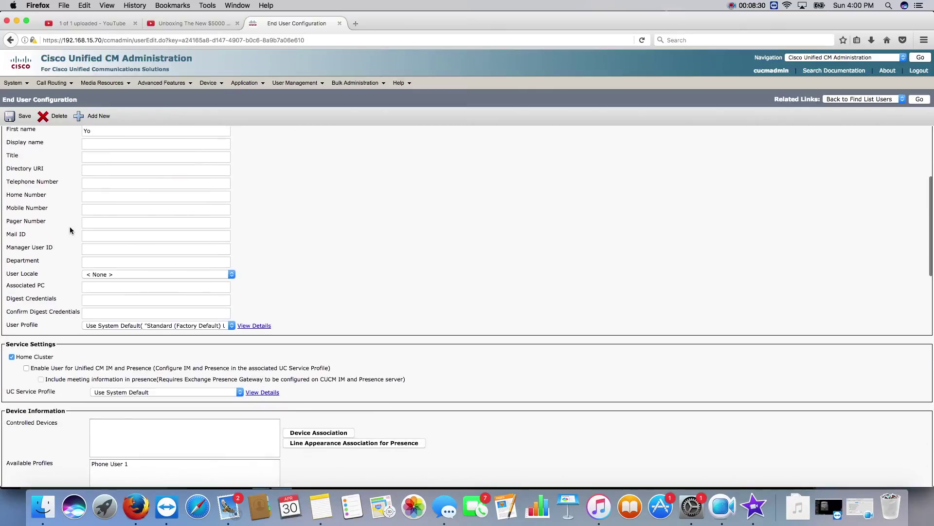
scroll(69, 226, "down", 2)
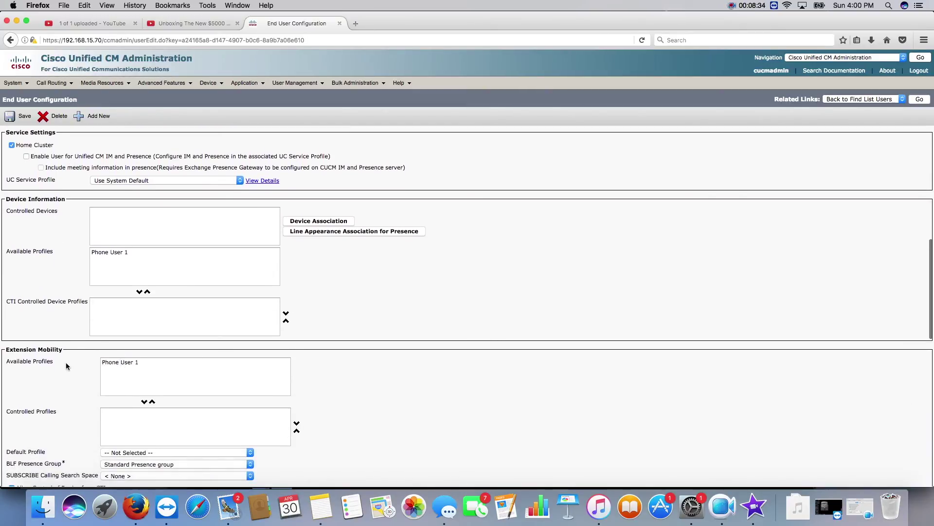
left_click(121, 364)
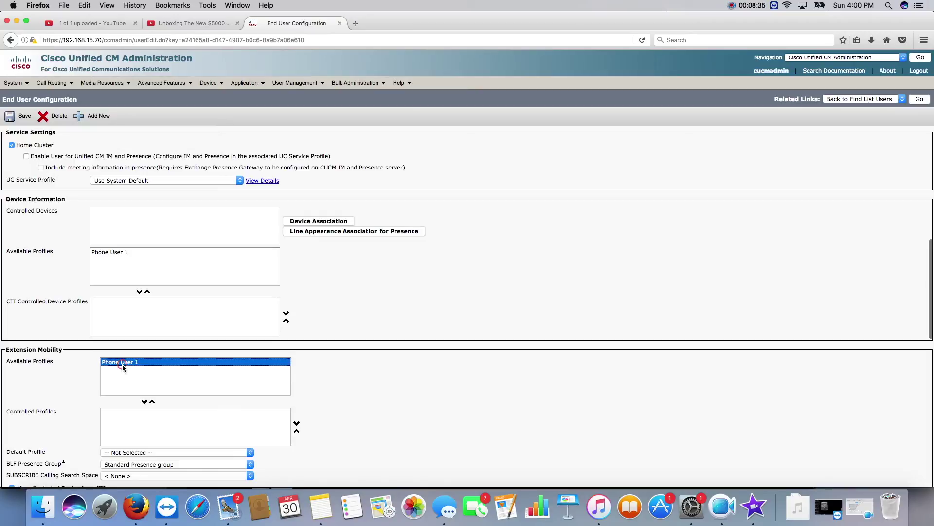
left_click(144, 402)
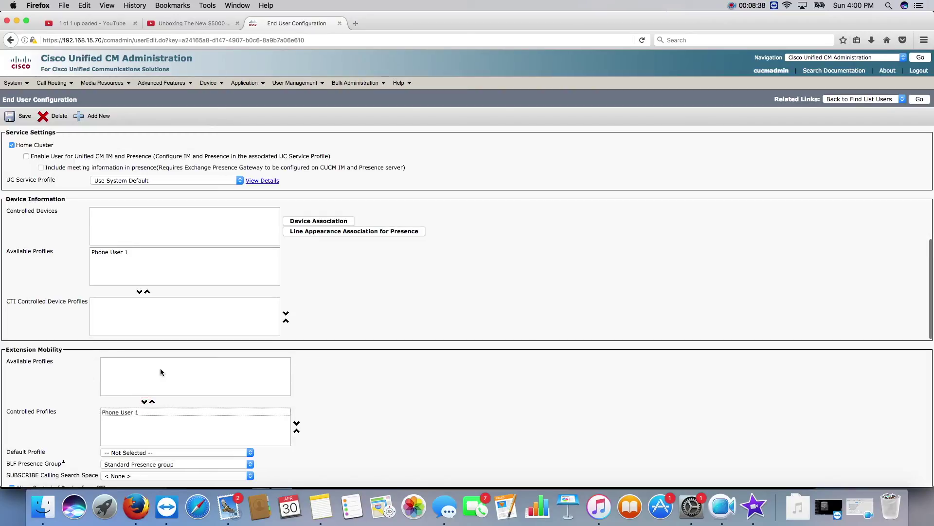
left_click(22, 119)
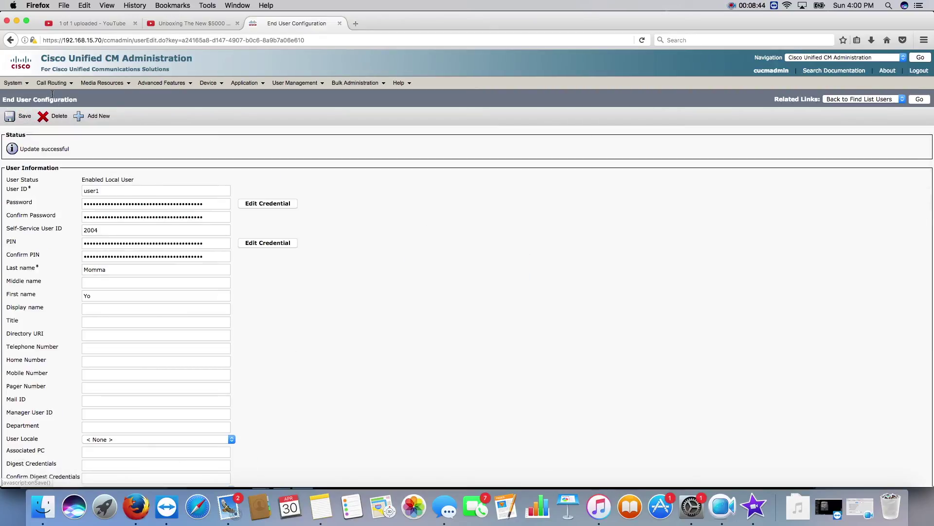
left_click(62, 183)
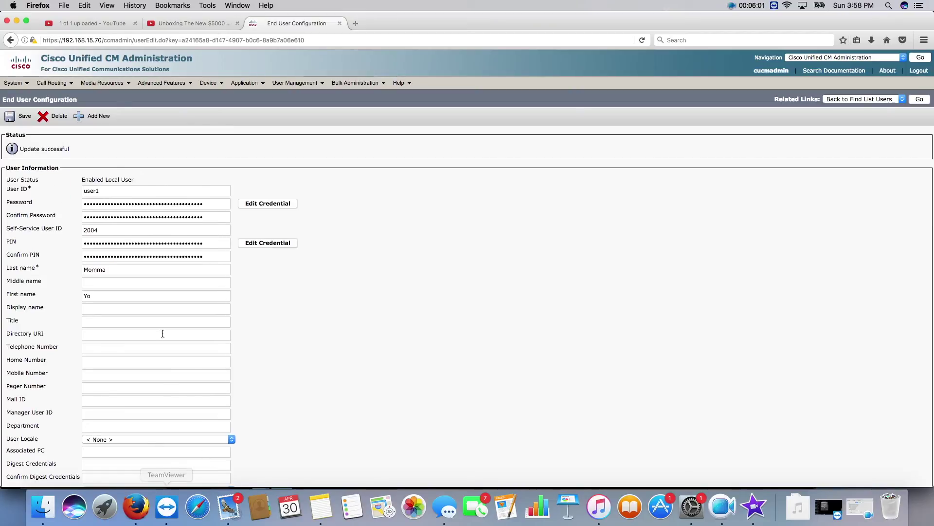
Restart the phone Patrick from the phone list via Reset Selected, then close the reset window.
mouse_move(209, 83)
left_click(219, 132)
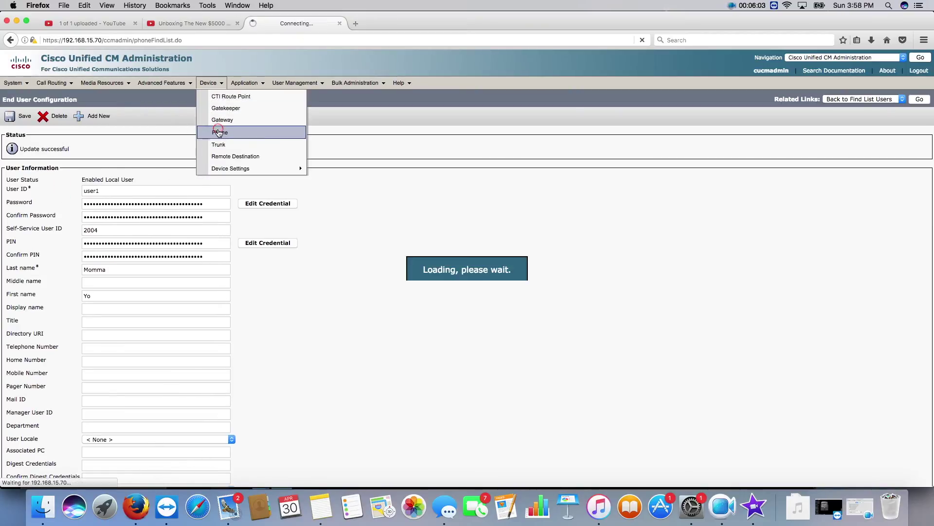
left_click(21, 222)
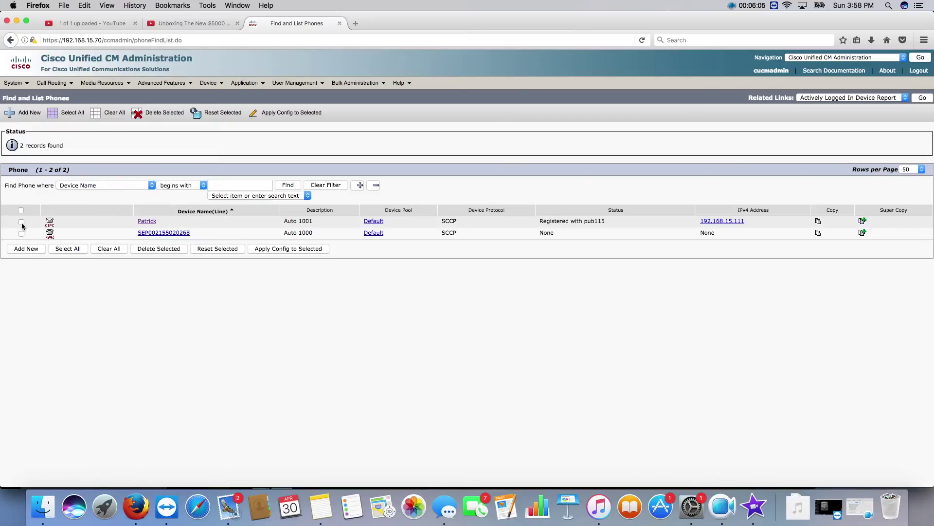
left_click(214, 115)
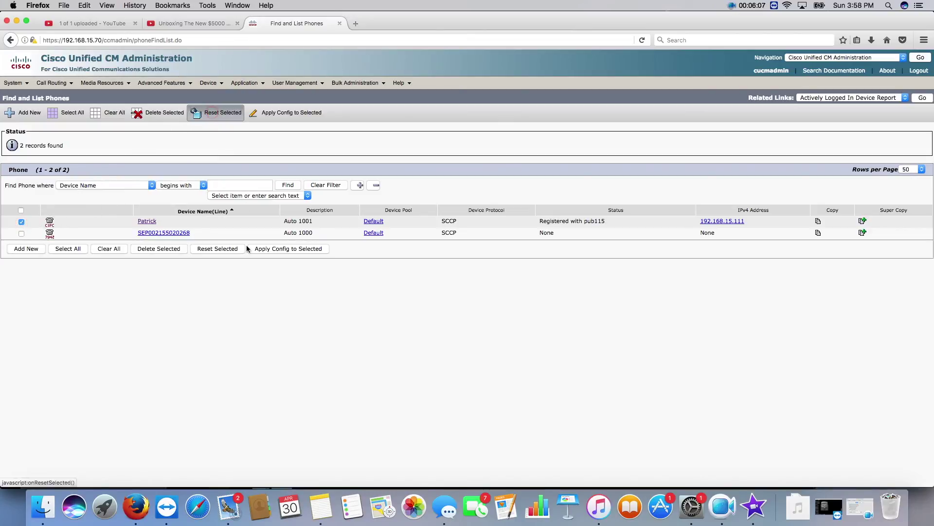
left_click(202, 313)
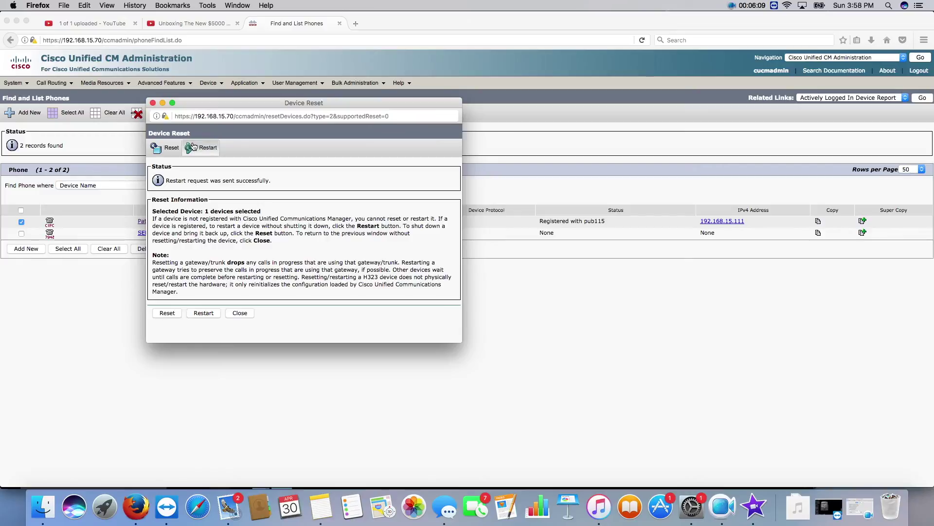
left_click(152, 103)
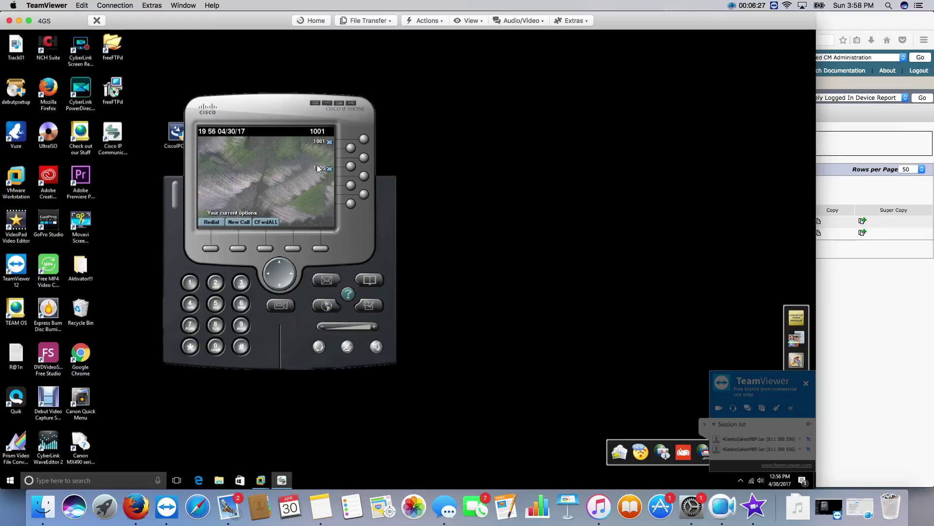
Return to the phone administration page and open the Patrick phone's configuration.
left_click(138, 505)
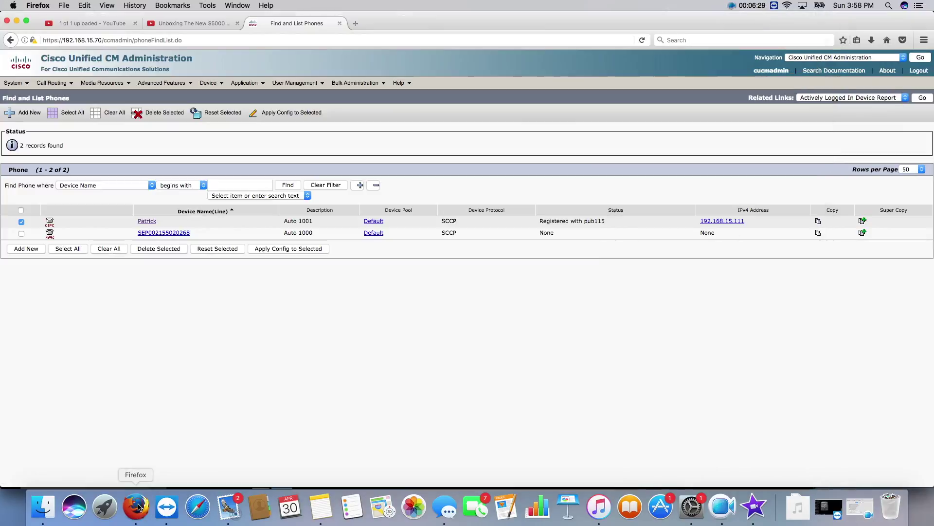
left_click(147, 221)
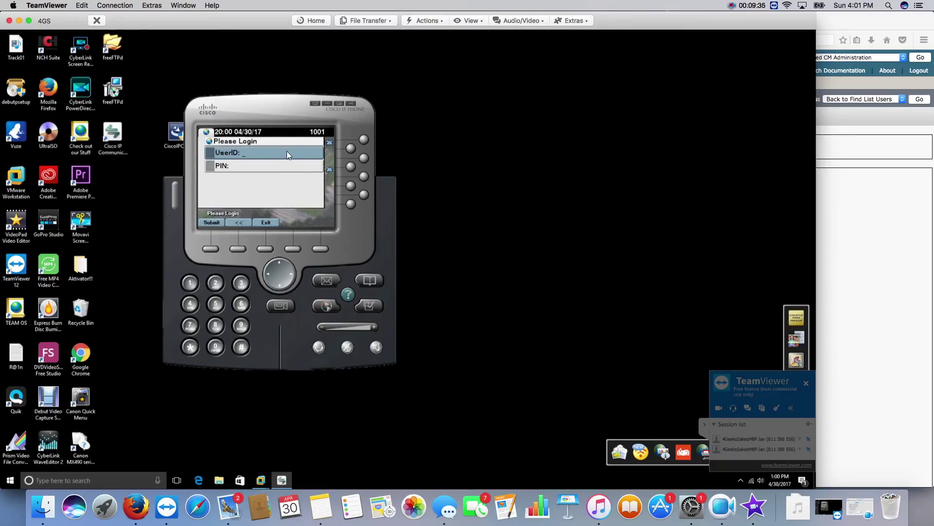
Log in on the phone with UserID user1 and user1's PIN, and submit.
type("user1")
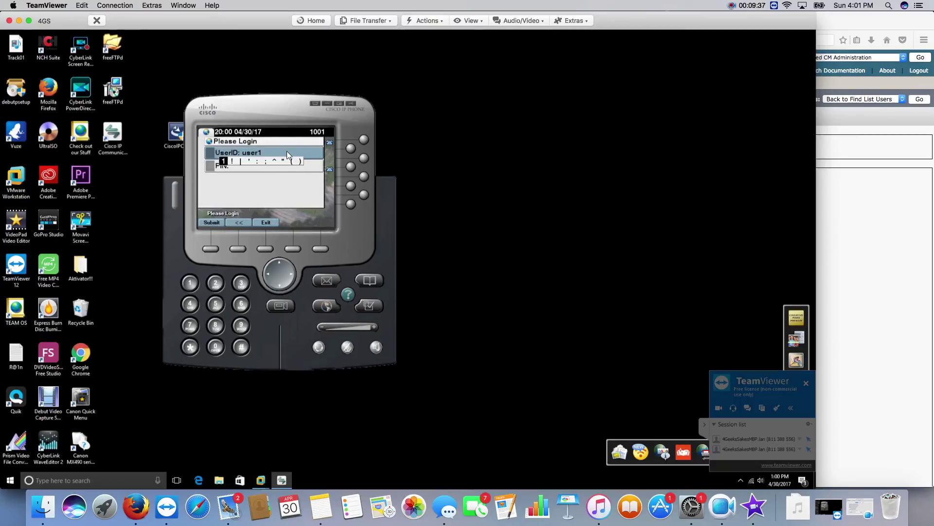
left_click(258, 167)
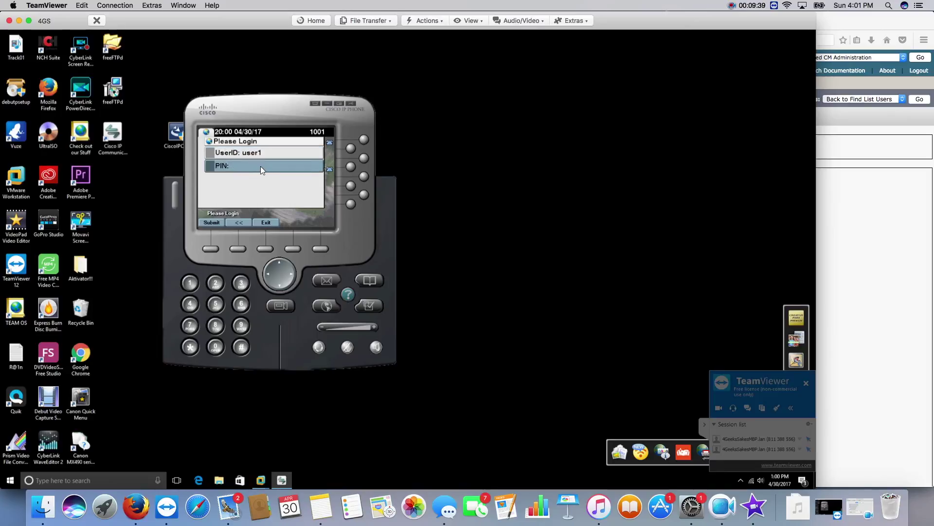
type("1234")
left_click(209, 248)
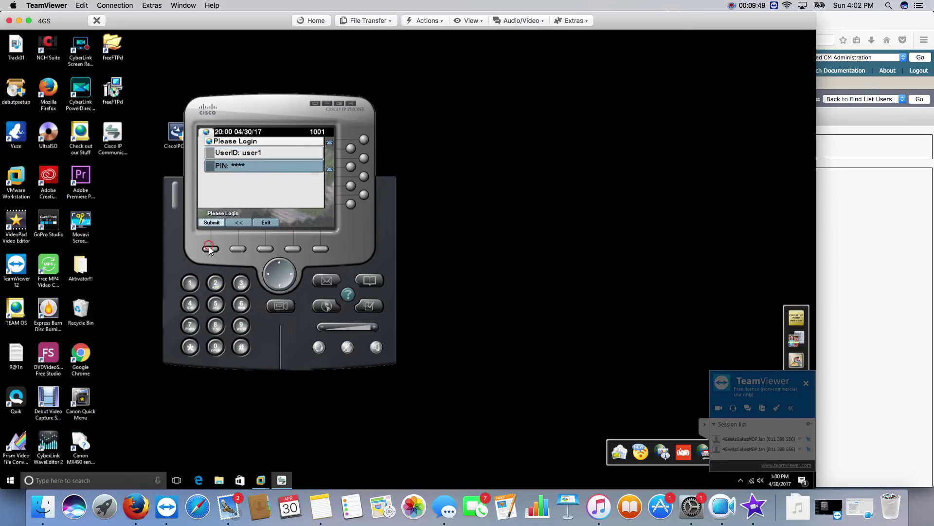